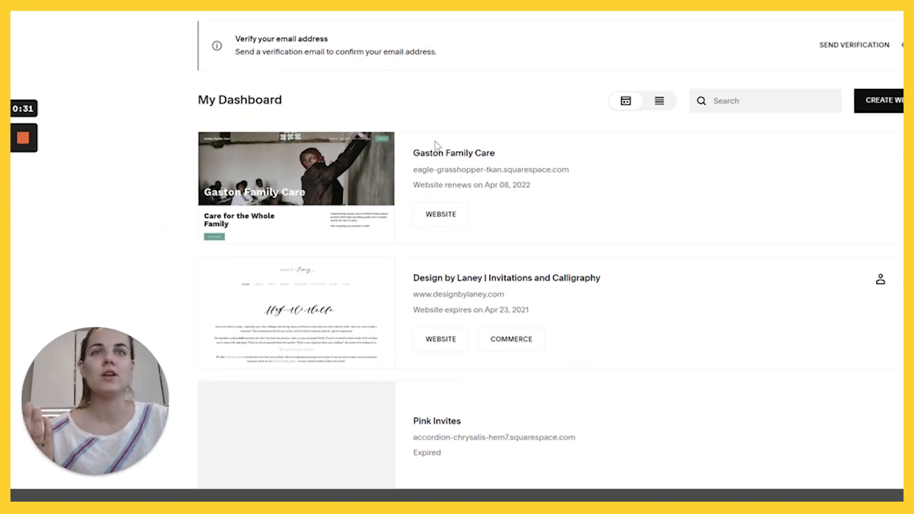
# - Open the Gaston Family Care site using its WEBSITE button on My Dashboard
pyautogui.click(458, 214)
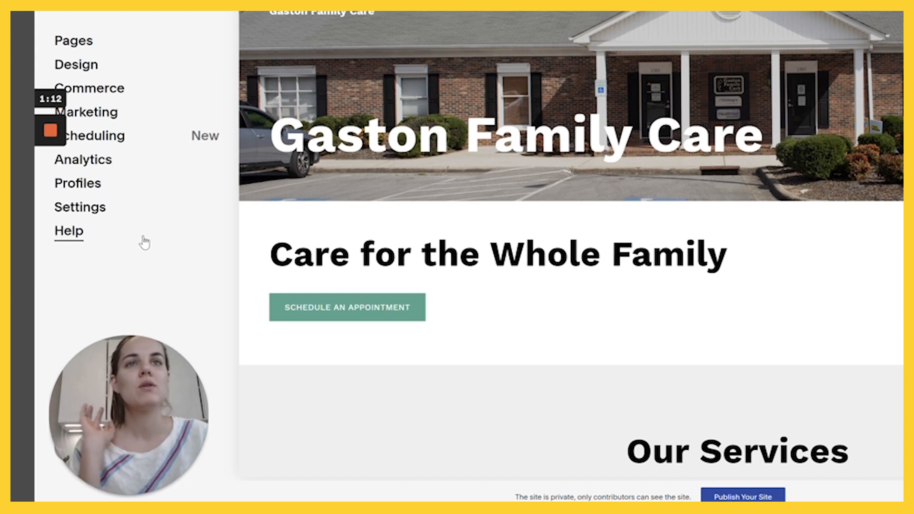
# - Show the Pages panel listing Services, New Patients, Our Team and the unlinked Home page
pyautogui.click(74, 42)
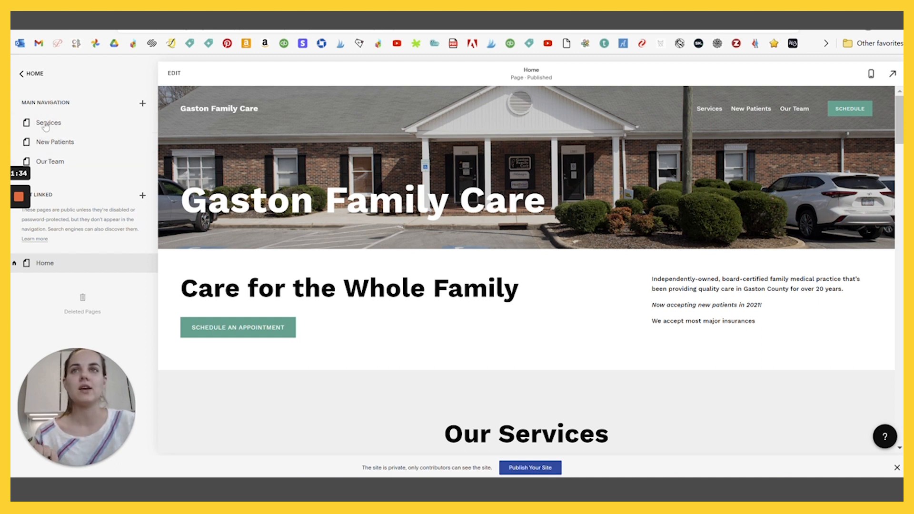
# - Move Home to the top of Main Navigation and open the Services page settings
pyautogui.moveTo(53, 268); pyautogui.dragTo(65, 176)
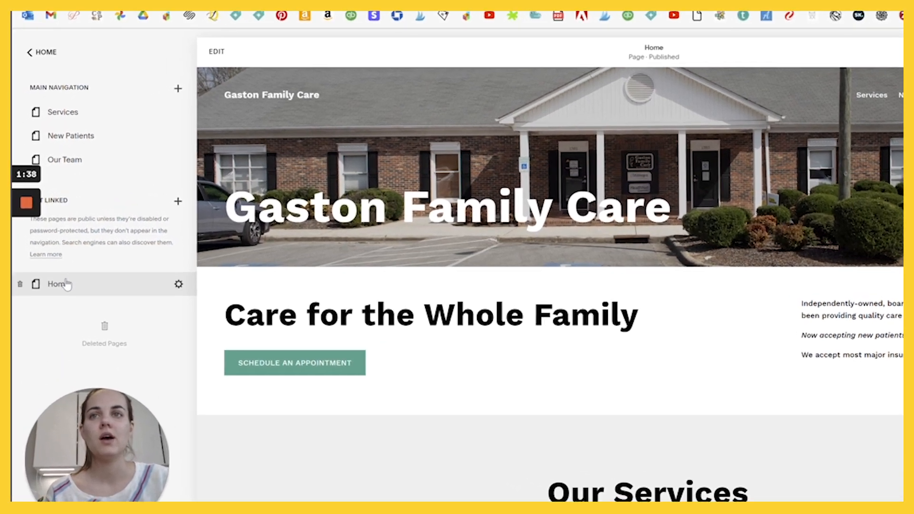
pyautogui.moveTo(50, 269); pyautogui.dragTo(51, 127)
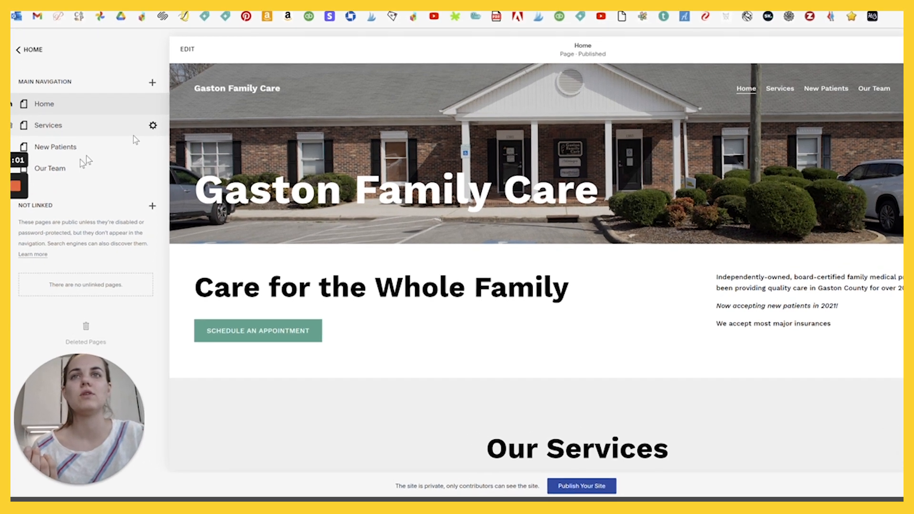
pyautogui.click(143, 143)
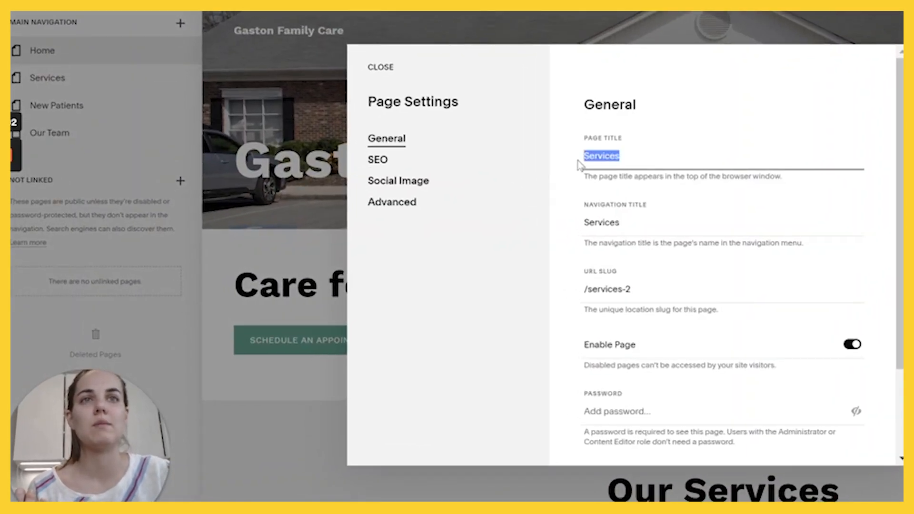
# - Change the Services URL slug from /services-2 to /services, then save and close the settings
pyautogui.moveTo(613, 176); pyautogui.dragTo(774, 176)
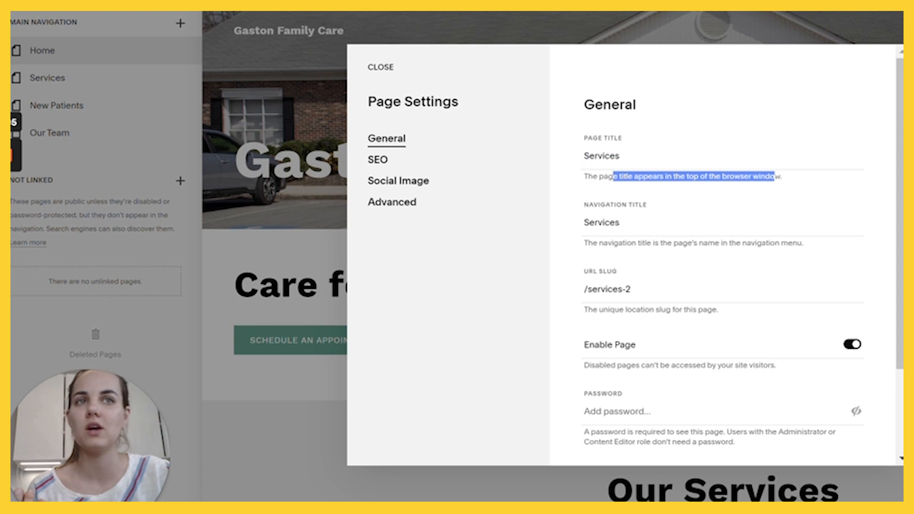
pyautogui.click(774, 177)
pyautogui.moveTo(603, 243); pyautogui.dragTo(796, 244)
pyautogui.click(796, 244)
pyautogui.click(630, 289)
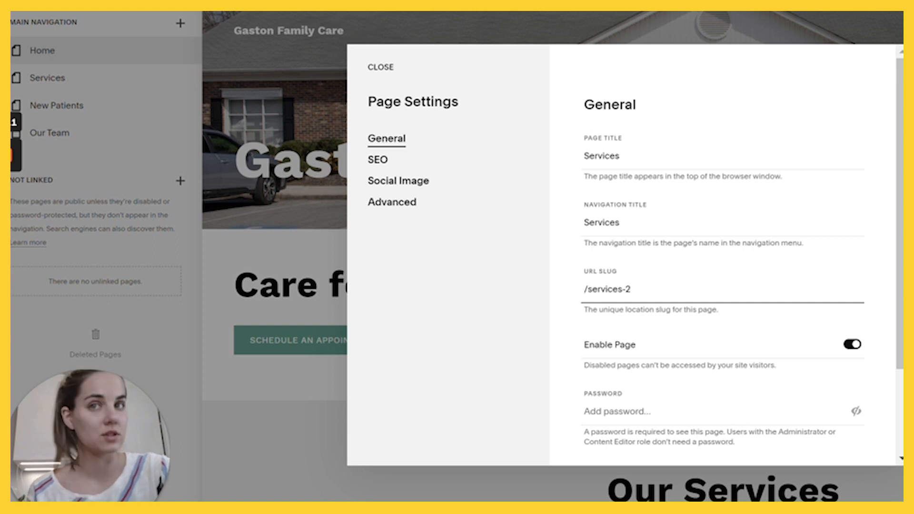
pyautogui.press('BackSpace')
pyautogui.press('BackSpace')
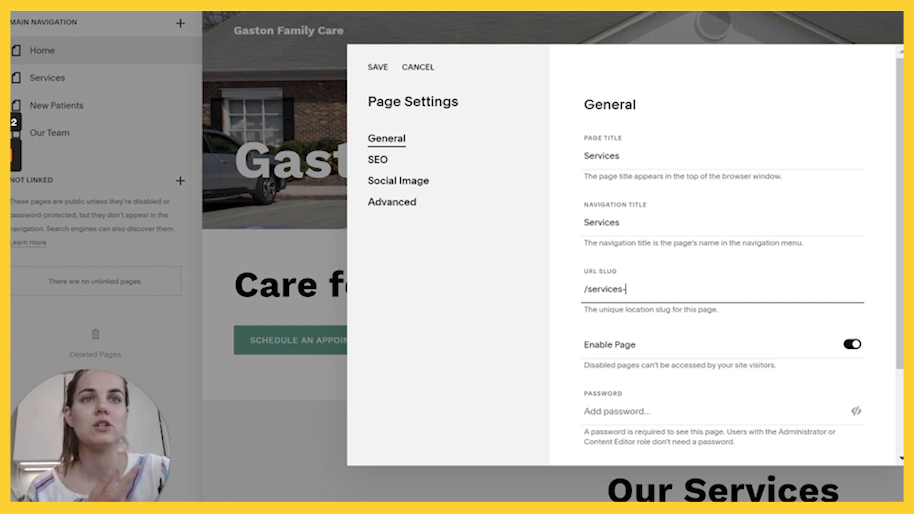
pyautogui.click(378, 67)
pyautogui.click(379, 66)
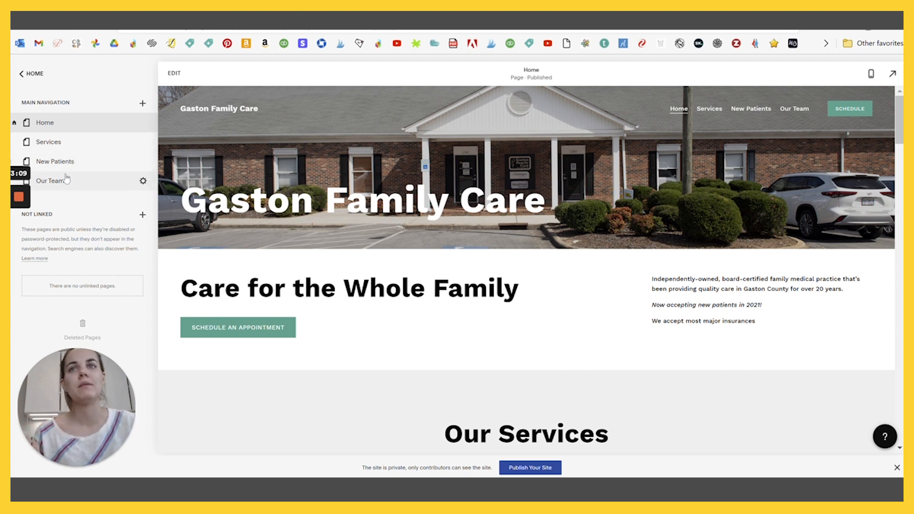
# - Scroll through the home page sections, then switch the home page into edit mode
pyautogui.moveTo(66, 182)
pyautogui.mouseDown()
pyautogui.moveTo(66, 153)
pyautogui.moveTo(65, 184)
pyautogui.mouseUp()
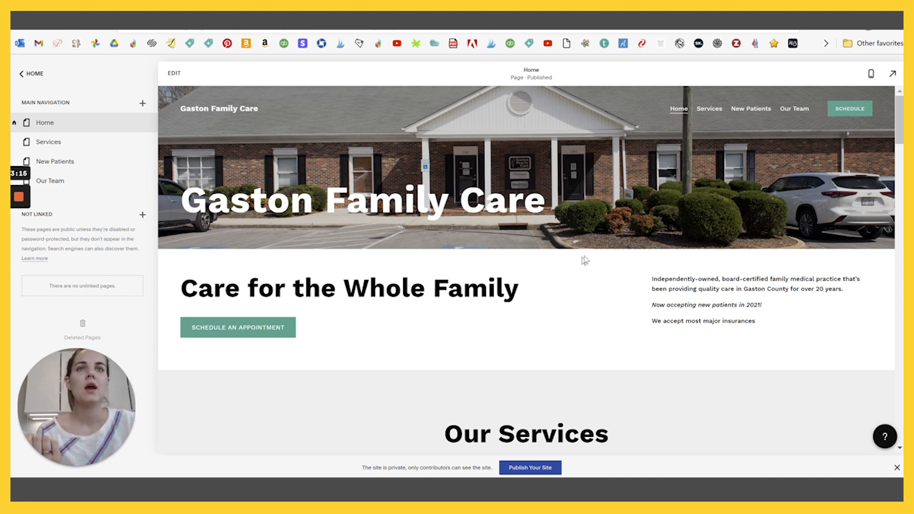
pyautogui.scroll(-10, 612, 253)
pyautogui.scroll(-15, 628, 269)
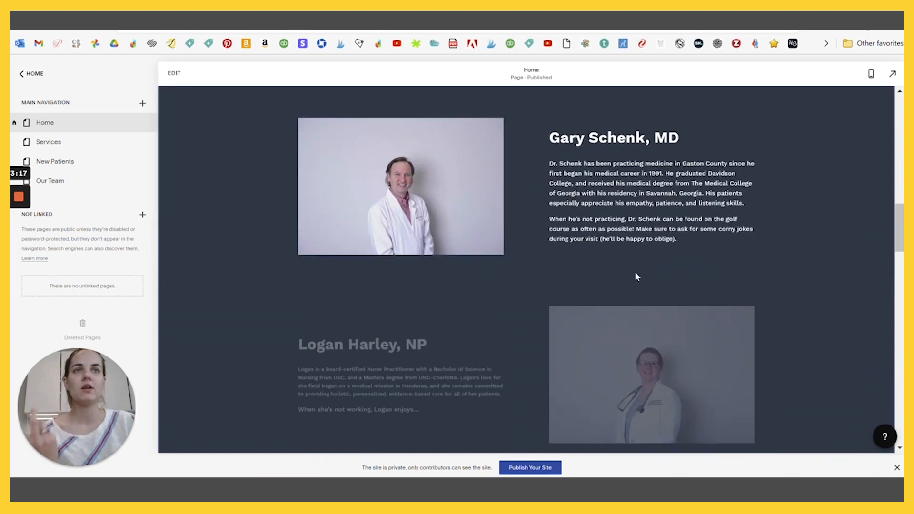
pyautogui.scroll(-10, 640, 279)
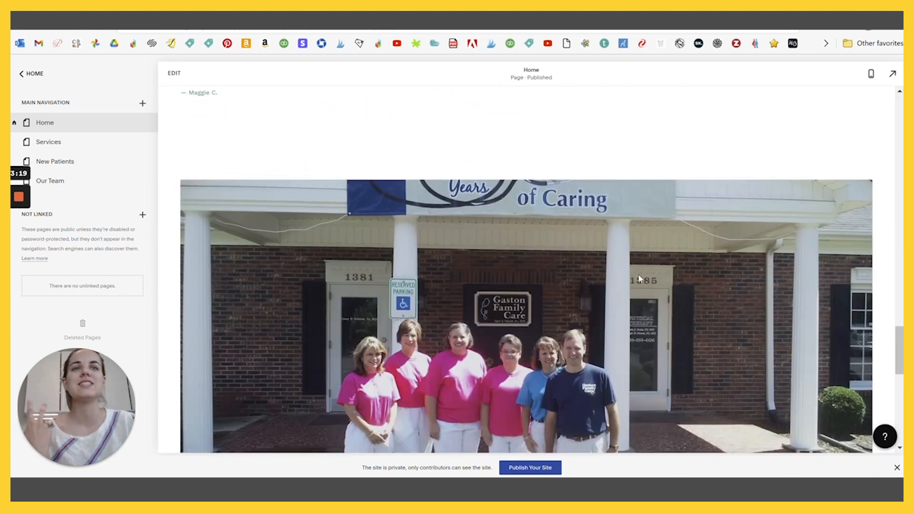
pyautogui.scroll(12, 641, 279)
pyautogui.scroll(20, 641, 279)
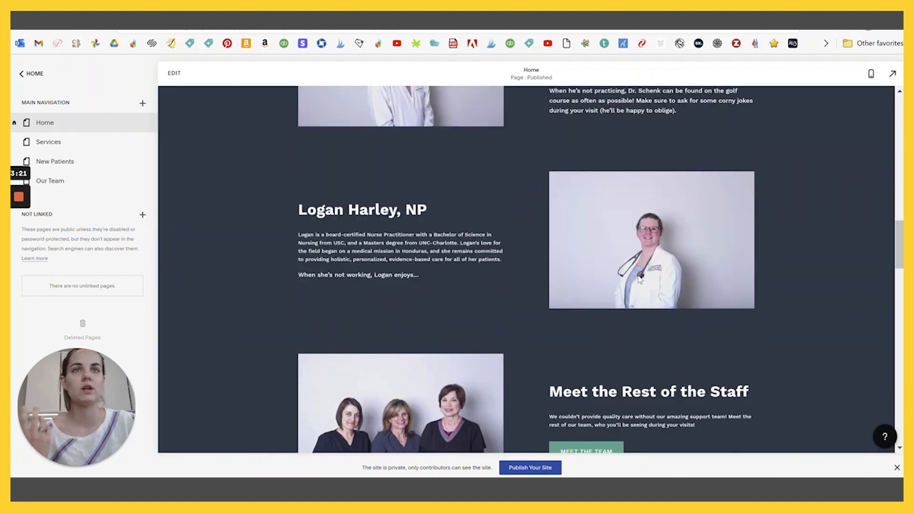
pyautogui.scroll(-3, 640, 279)
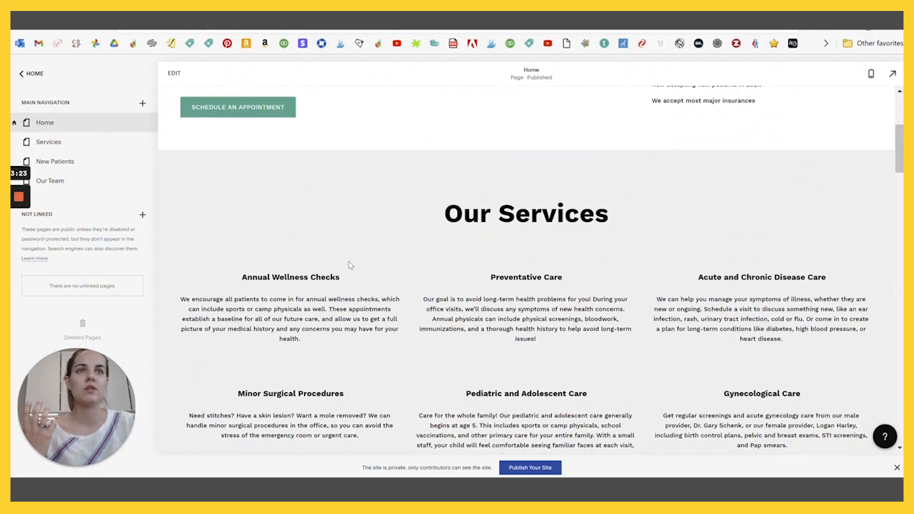
pyautogui.scroll(4, 551, 272)
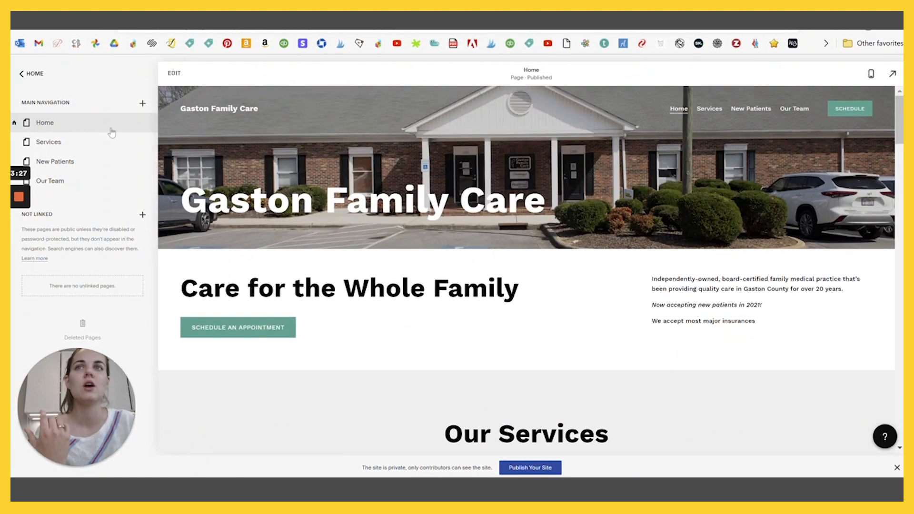
pyautogui.click(174, 73)
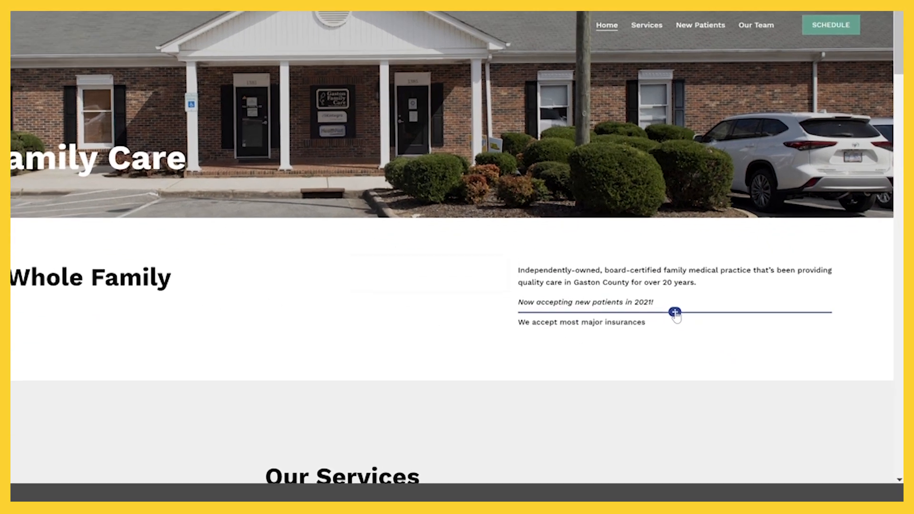
# - Browse the add-block list without adding any block
pyautogui.click(676, 313)
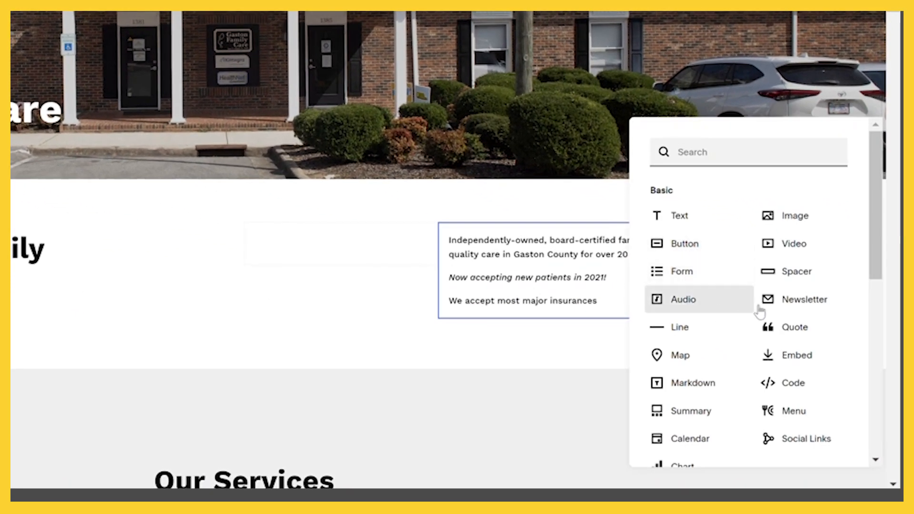
pyautogui.scroll(-3, 834, 282)
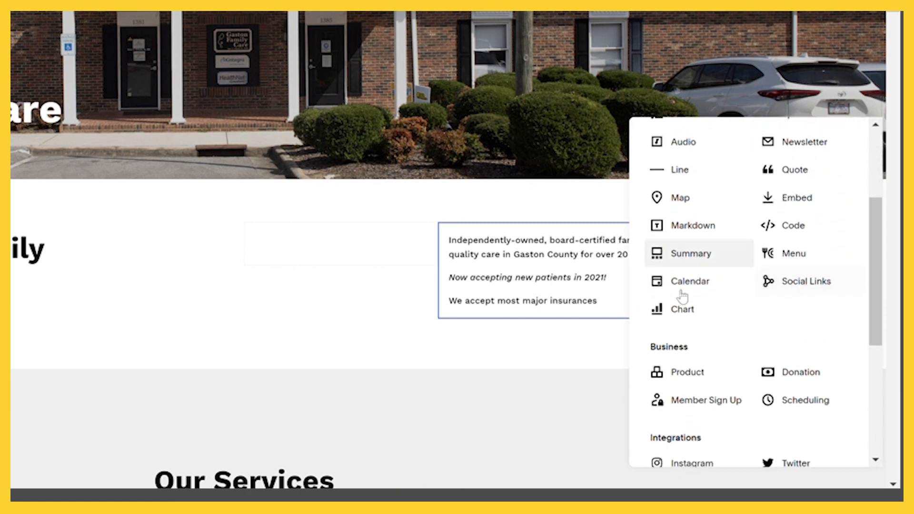
pyautogui.scroll(-6, 755, 292)
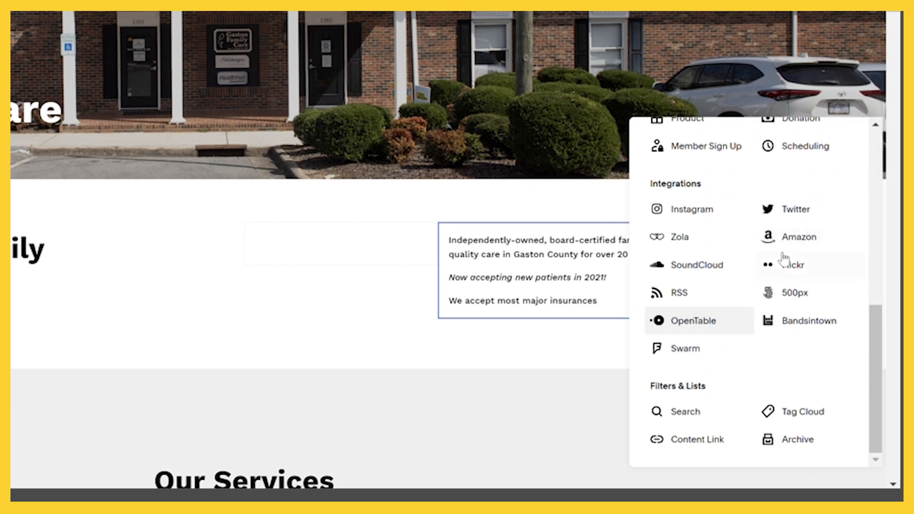
pyautogui.scroll(10, 728, 304)
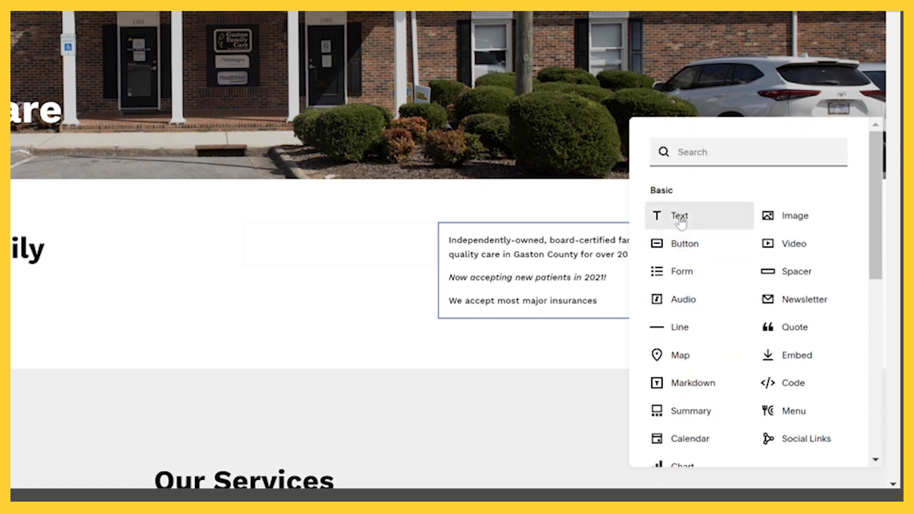
# - Dismiss the block list and select the Schedule an Appointment button block
pyautogui.click(525, 255)
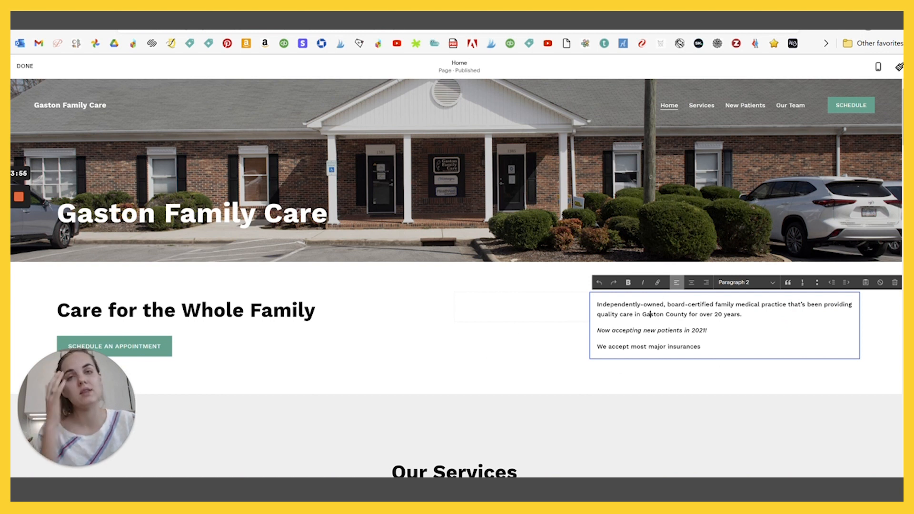
pyautogui.click(125, 326)
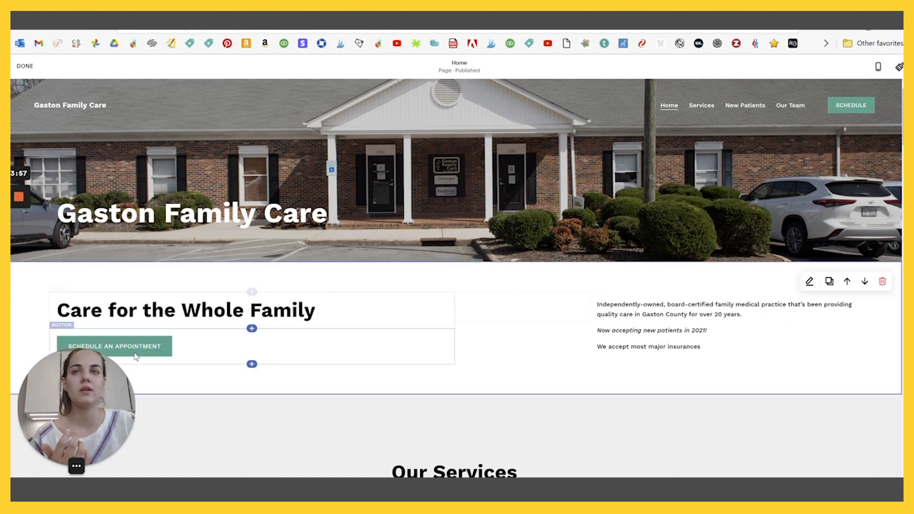
pyautogui.click(167, 350)
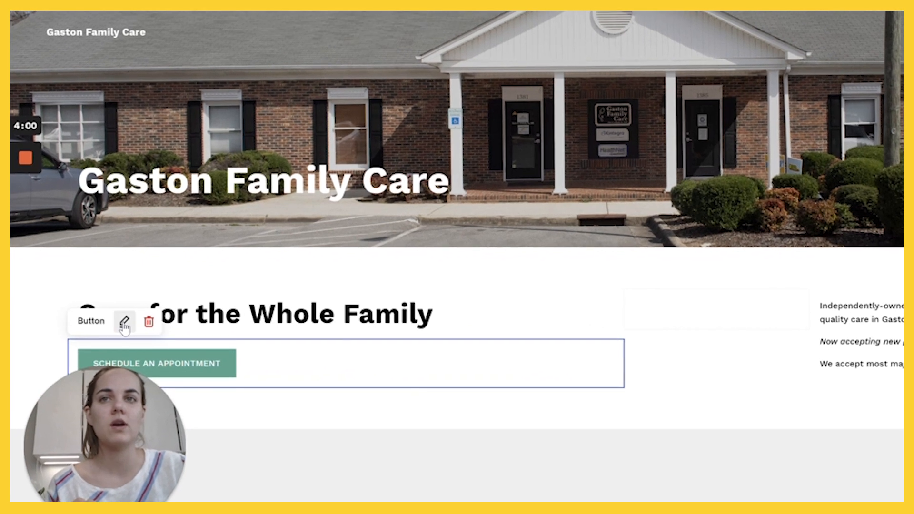
# - Make the button link an Email link and set its recipient address
pyautogui.click(125, 323)
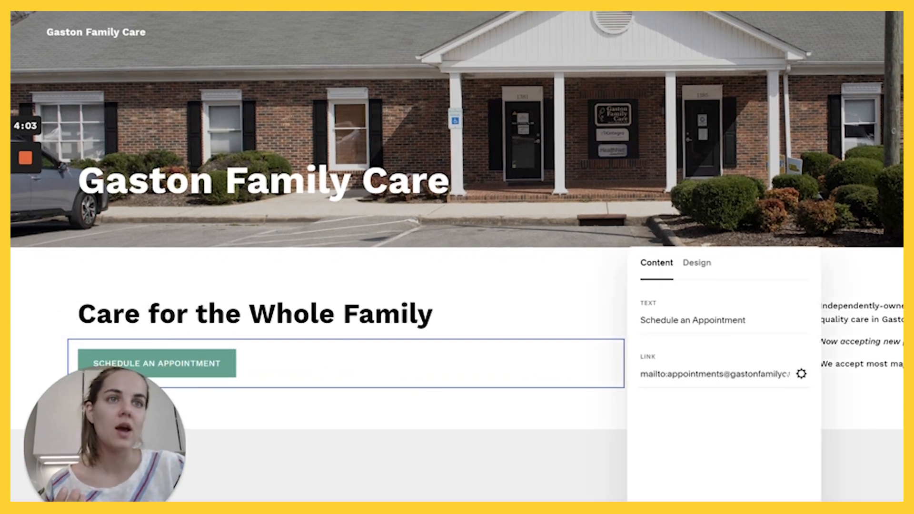
pyautogui.click(801, 374)
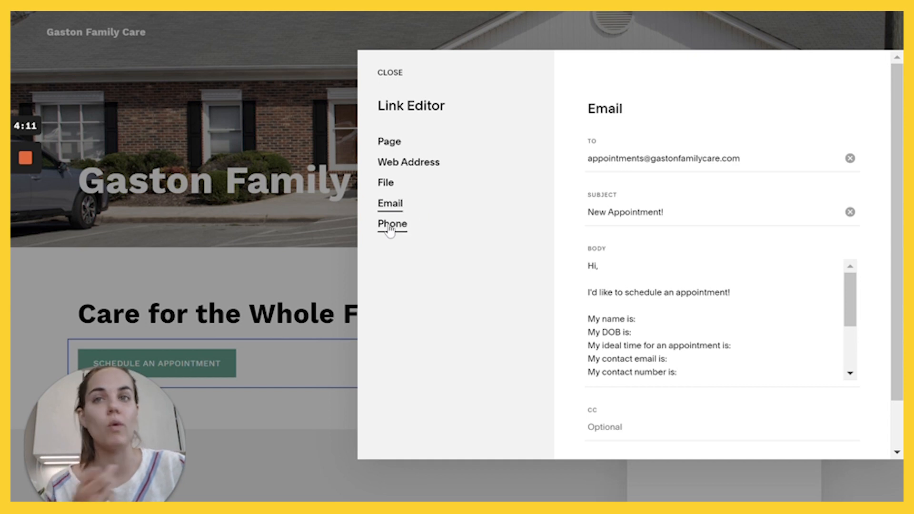
pyautogui.moveTo(741, 158); pyautogui.dragTo(578, 162)
pyautogui.click(627, 158)
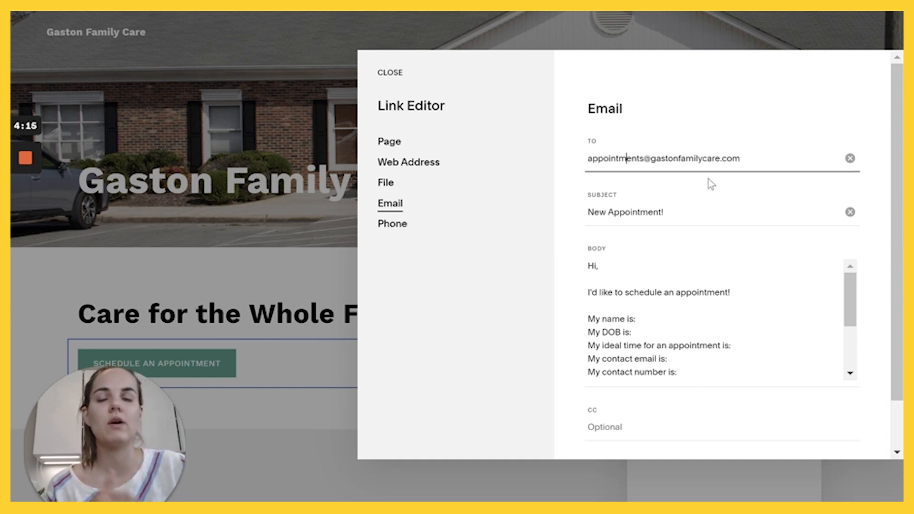
pyautogui.scroll(-2, 691, 195)
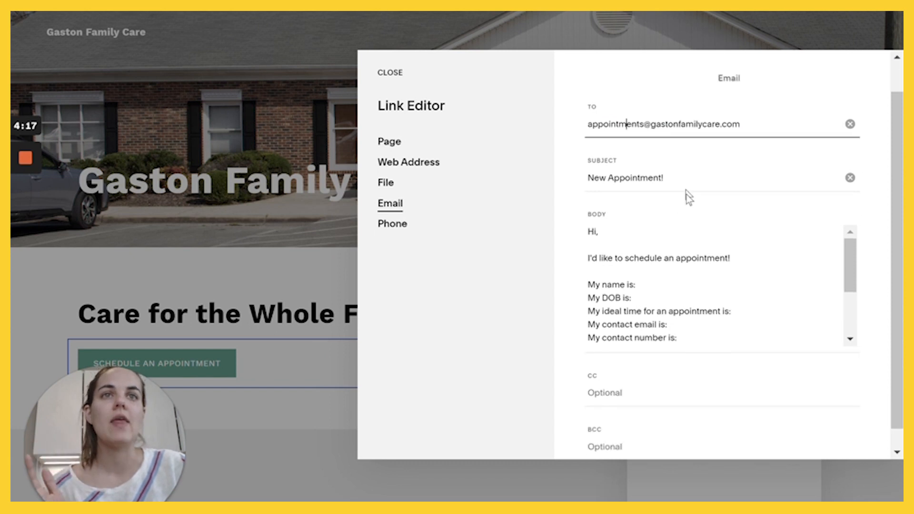
pyautogui.scroll(2, 643, 229)
pyautogui.scroll(-2, 679, 259)
pyautogui.scroll(-2, 679, 259)
pyautogui.scroll(3, 680, 259)
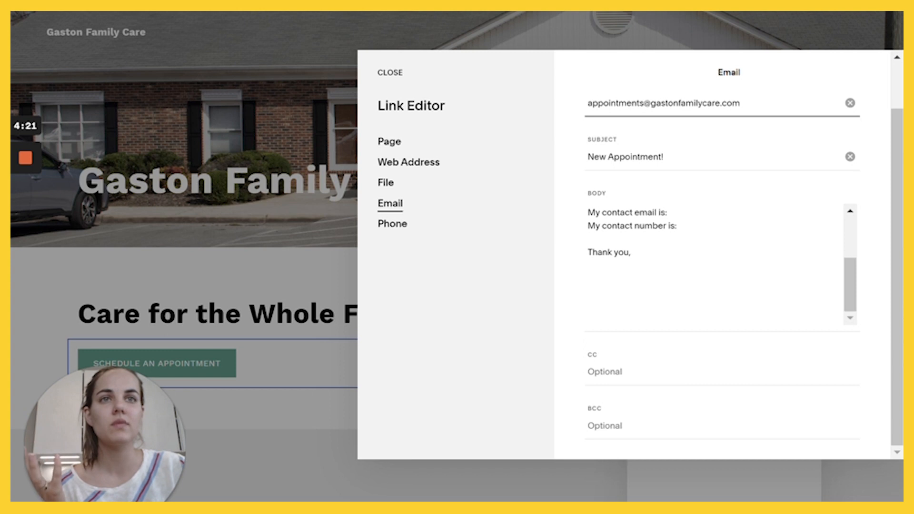
pyautogui.scroll(-1, 679, 259)
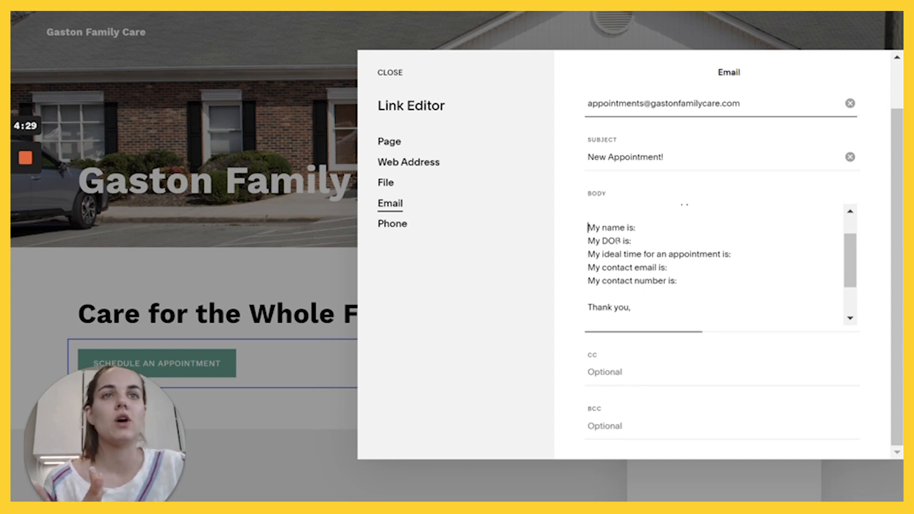
# - Give the email subject 'New Appointment!' and a prefilled appointment request body, then close the editor
pyautogui.moveTo(588, 227); pyautogui.dragTo(677, 281)
pyautogui.click(677, 281)
pyautogui.scroll(-2, 714, 265)
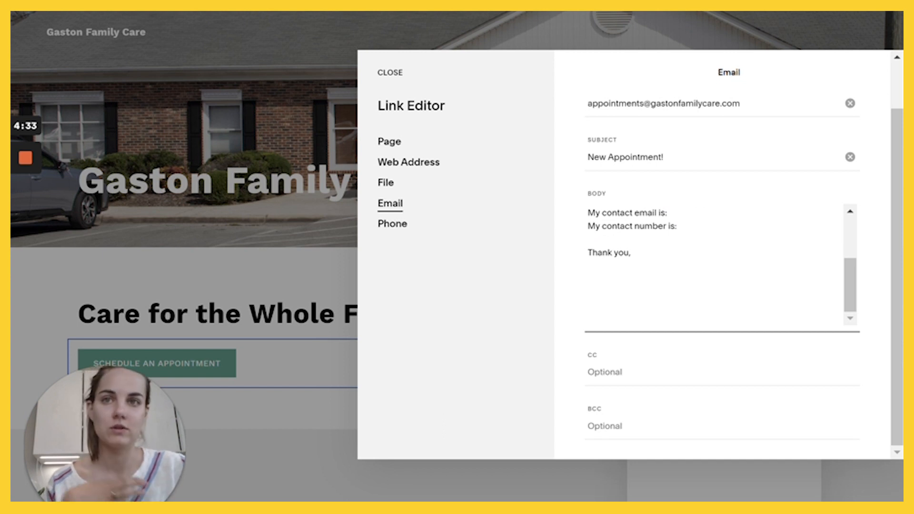
pyautogui.scroll(1, 715, 265)
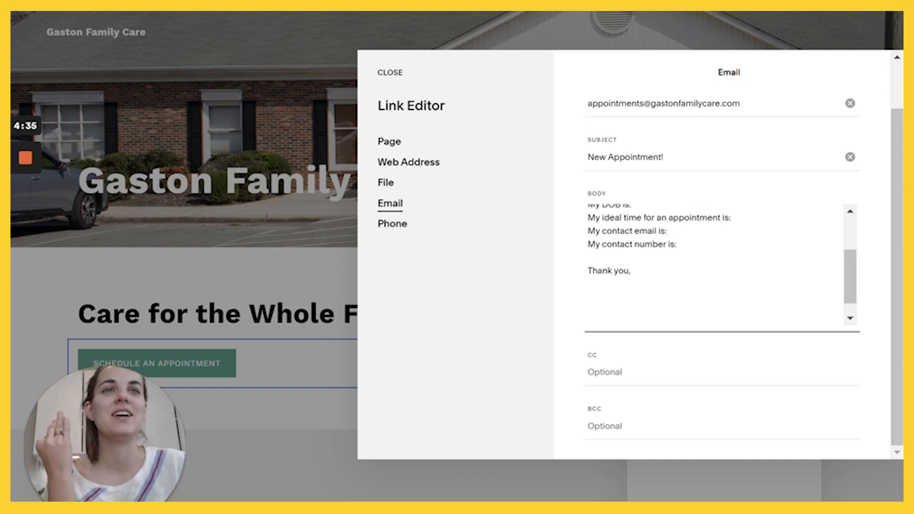
pyautogui.scroll(3, 714, 265)
pyautogui.scroll(1, 714, 265)
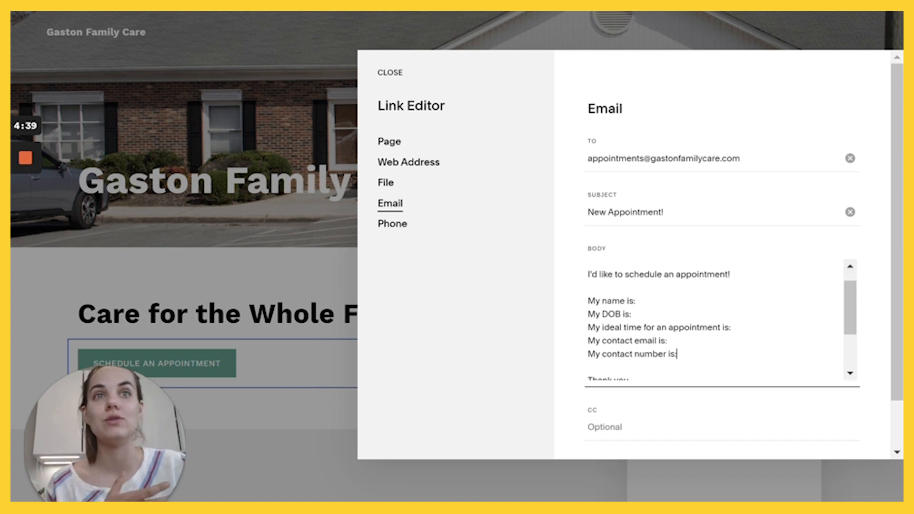
pyautogui.scroll(-1, 728, 202)
pyautogui.scroll(-3, 729, 204)
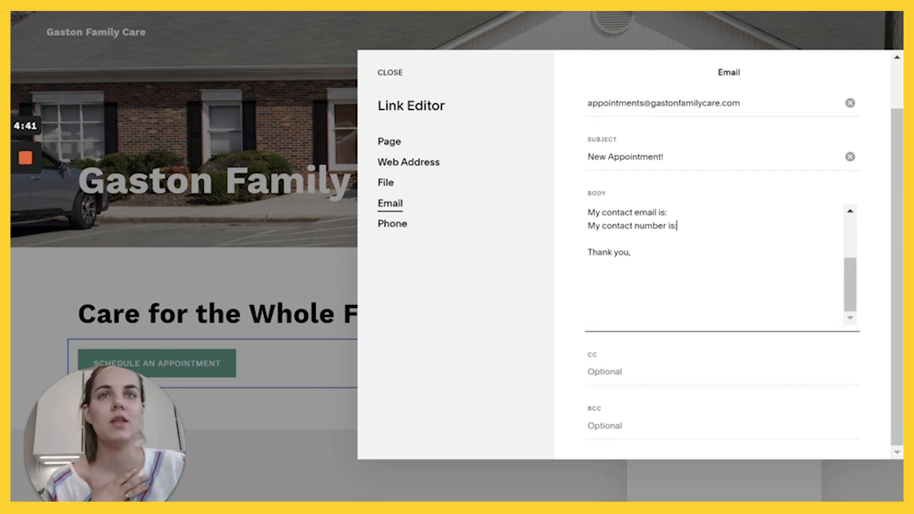
pyautogui.scroll(5, 722, 264)
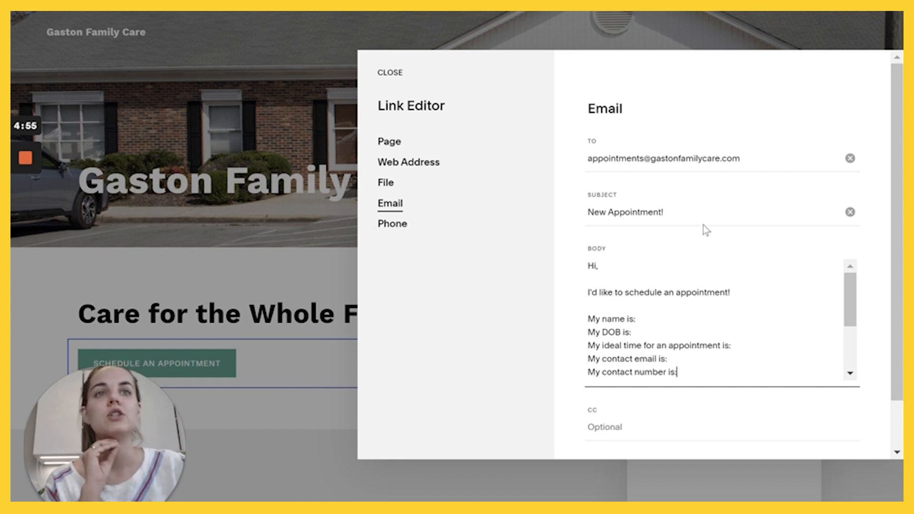
pyautogui.scroll(-2, 704, 214)
pyautogui.scroll(-1, 699, 209)
pyautogui.scroll(1, 699, 210)
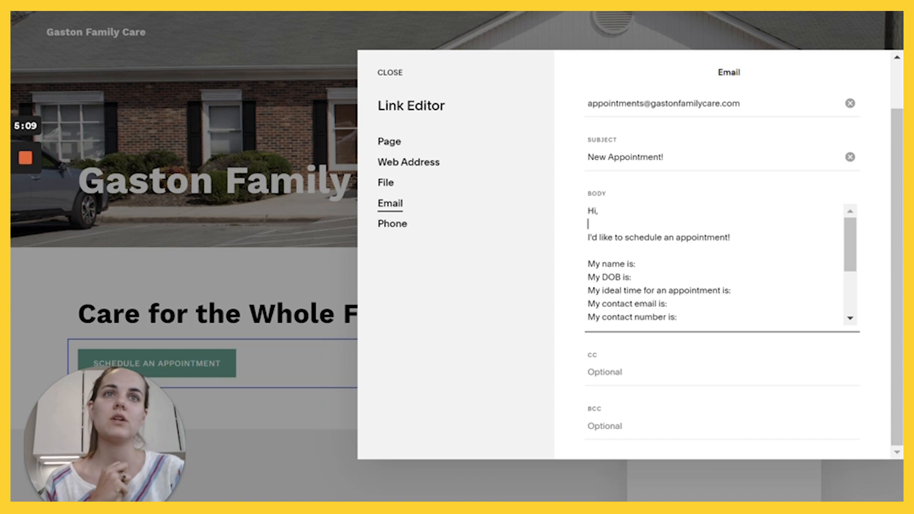
pyautogui.scroll(-2, 714, 264)
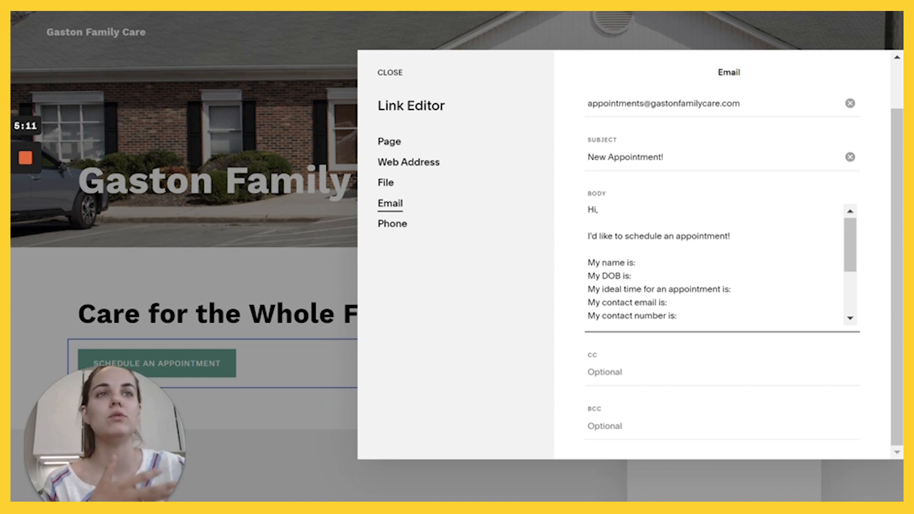
pyautogui.scroll(2, 714, 264)
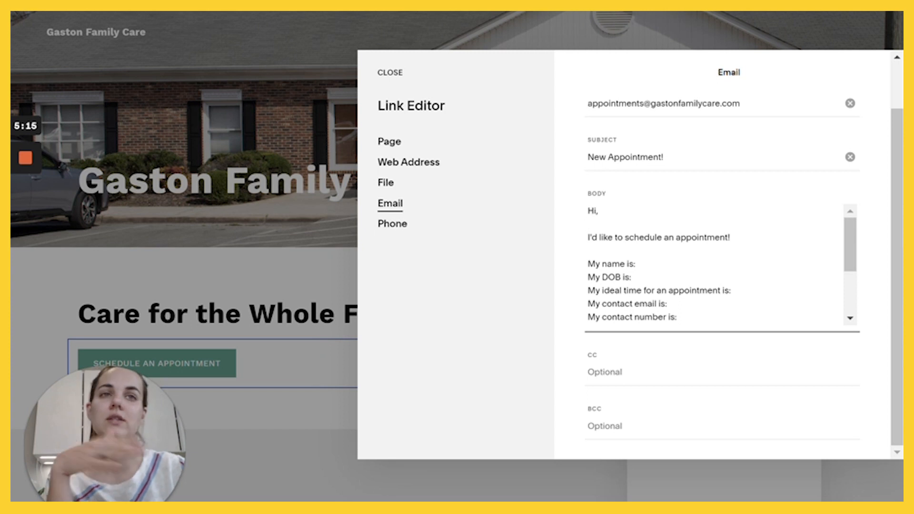
pyautogui.scroll(-2, 747, 259)
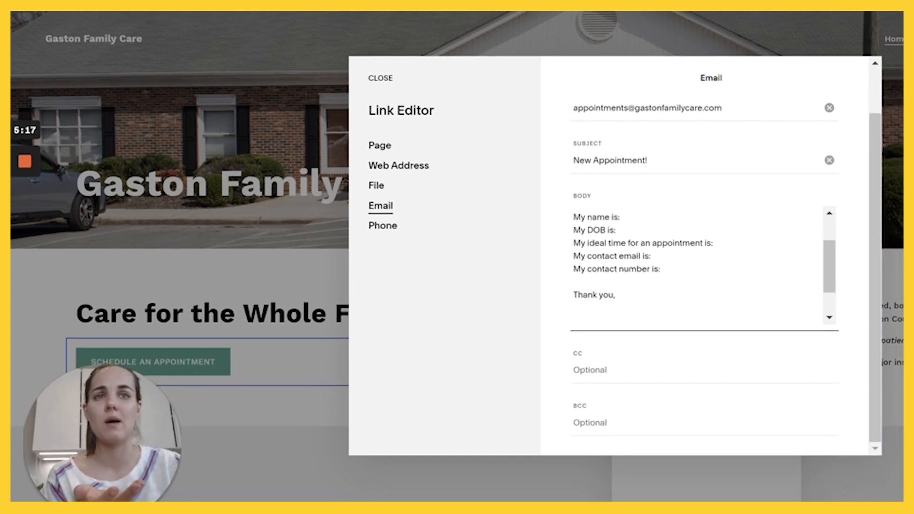
pyautogui.scroll(-1, 700, 265)
pyautogui.scroll(3, 699, 265)
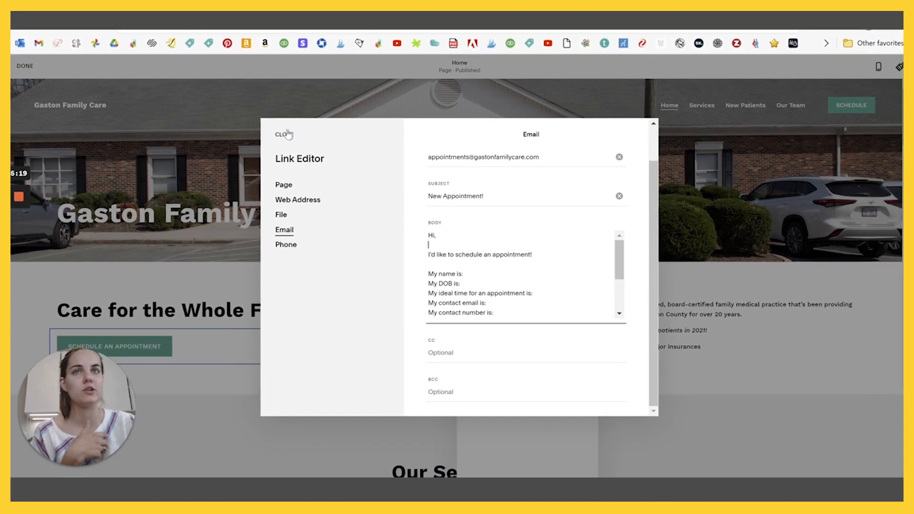
pyautogui.click(287, 134)
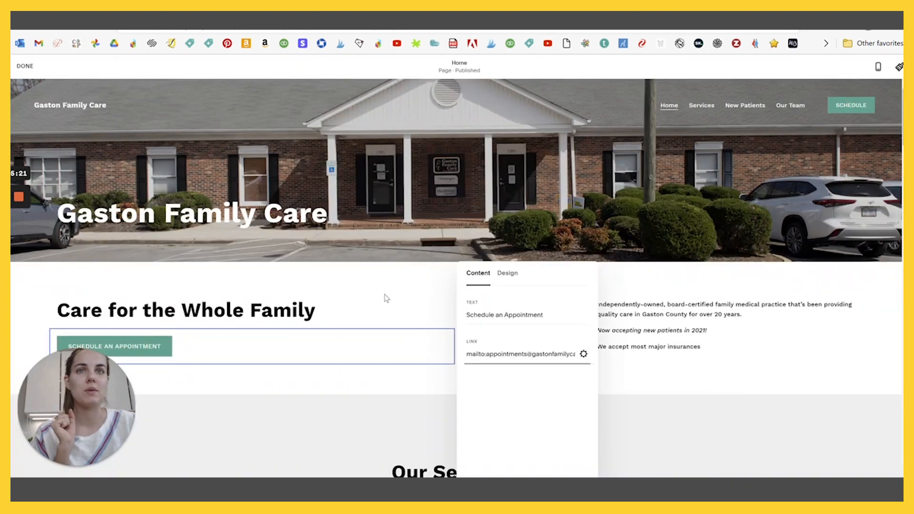
# - Close the button settings and finish editing to return to the page list
pyautogui.click(387, 298)
pyautogui.scroll(-6, 594, 290)
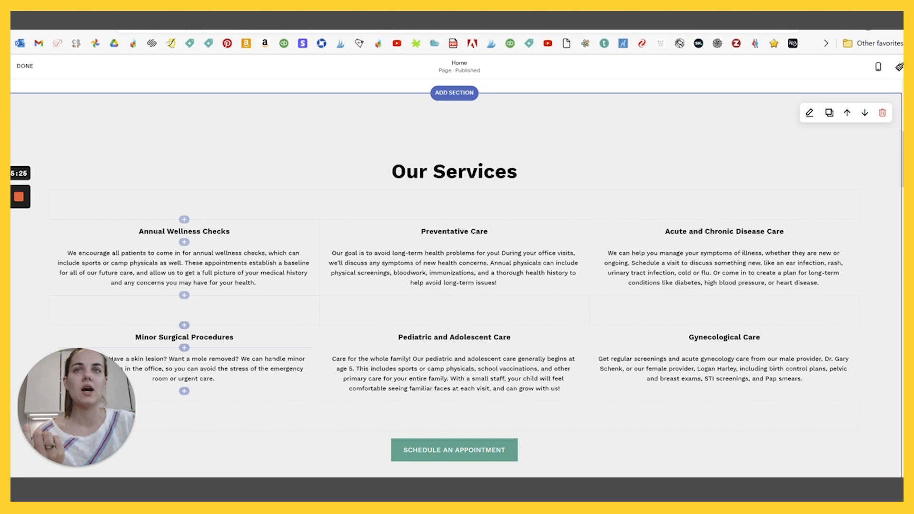
pyautogui.click(25, 66)
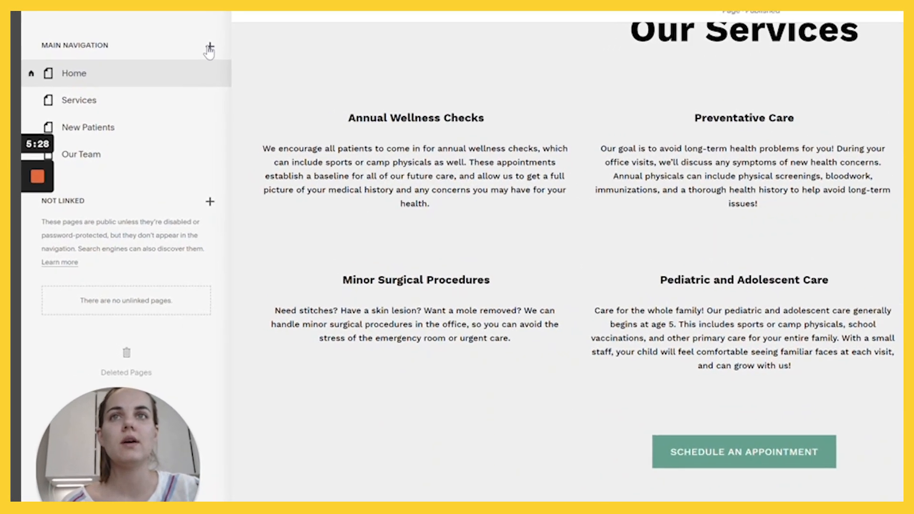
# - Browse new-page Page Layouts, viewing the Gallery and then the Services templates
pyautogui.click(143, 103)
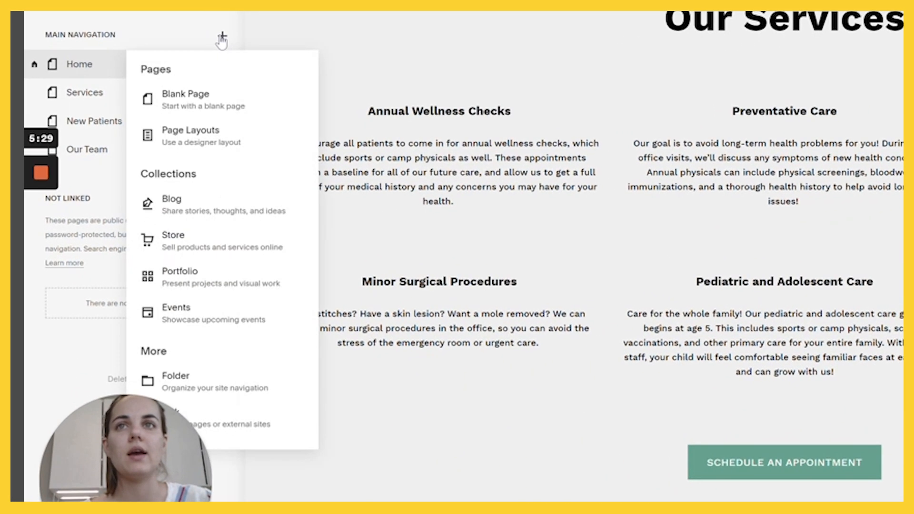
pyautogui.click(205, 130)
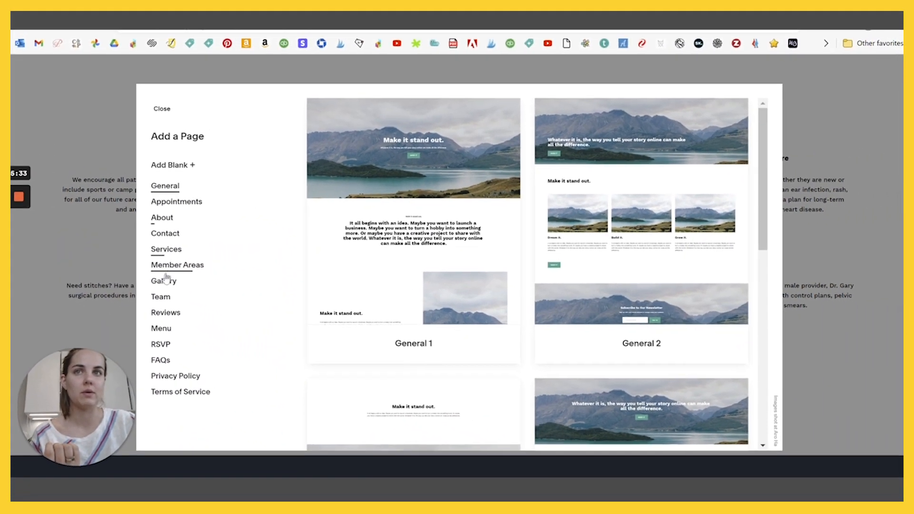
pyautogui.click(164, 281)
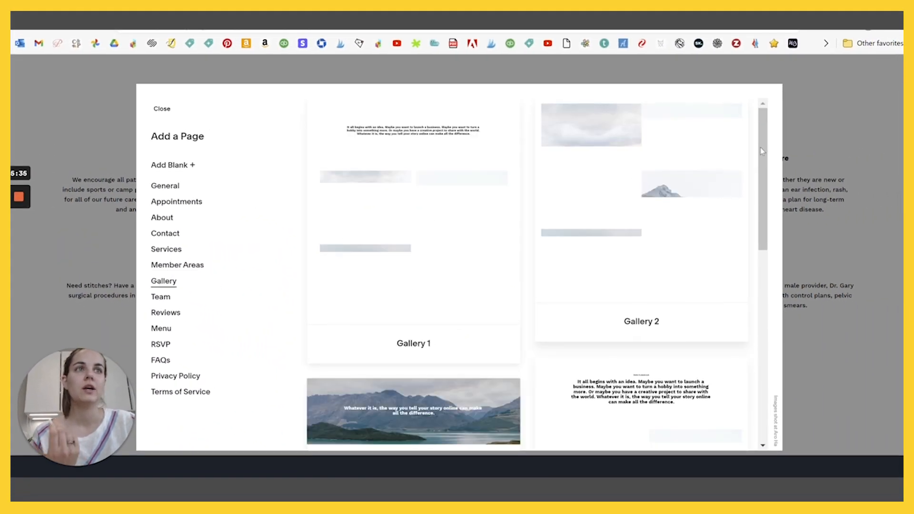
pyautogui.moveTo(761, 147); pyautogui.dragTo(742, 142)
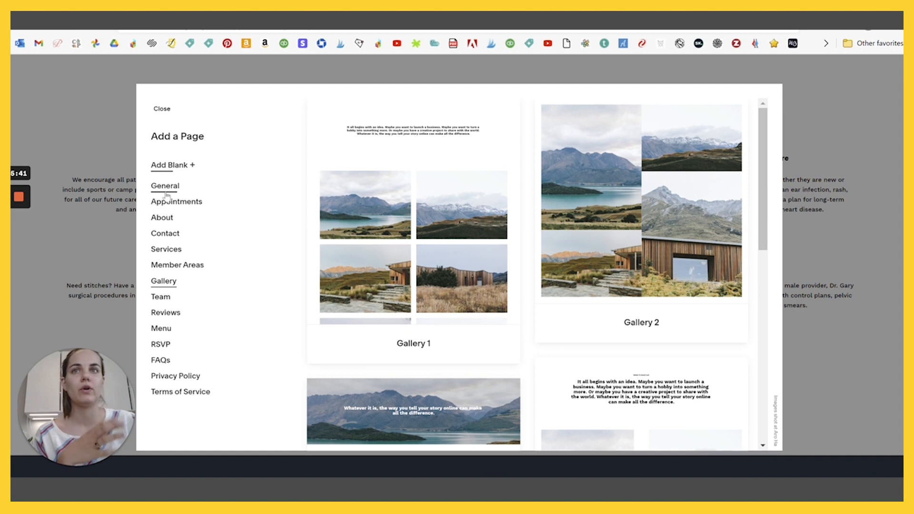
pyautogui.click(166, 249)
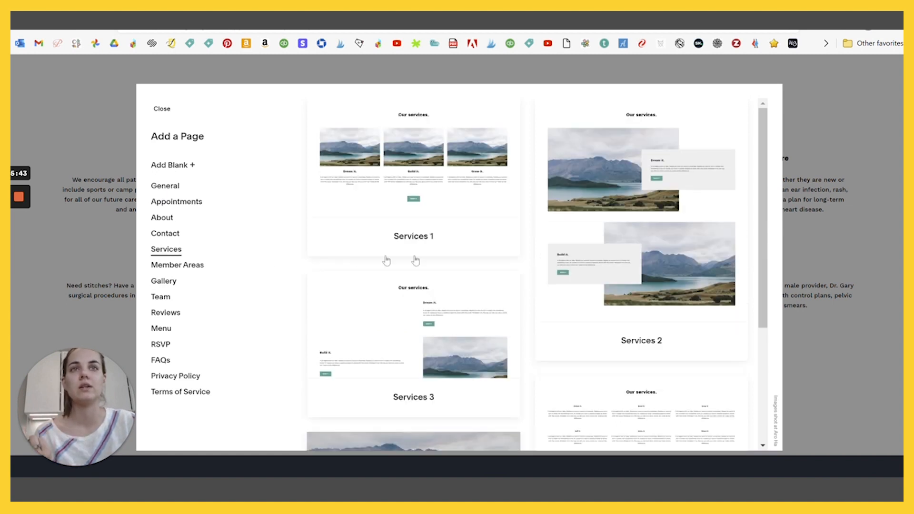
pyautogui.moveTo(764, 163); pyautogui.dragTo(767, 243)
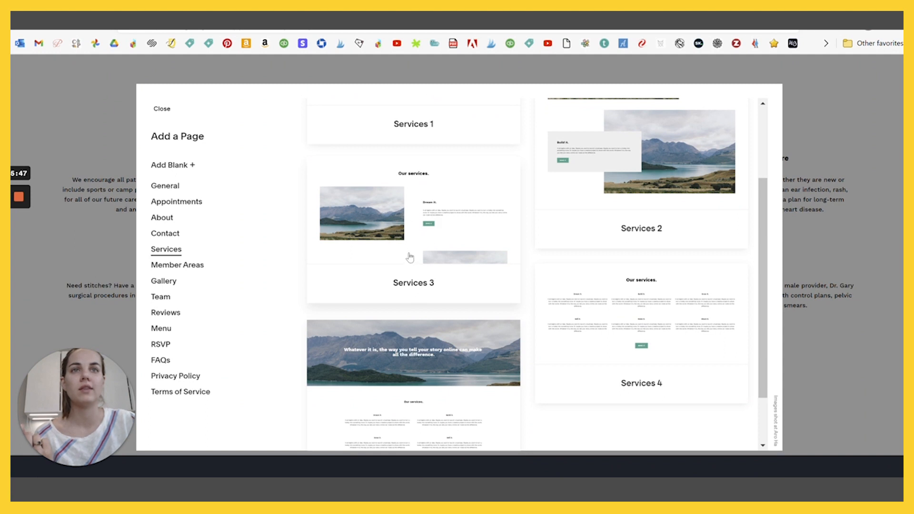
# - Close the layout picker, open the Services page and scroll down to its Hours footer
pyautogui.click(162, 109)
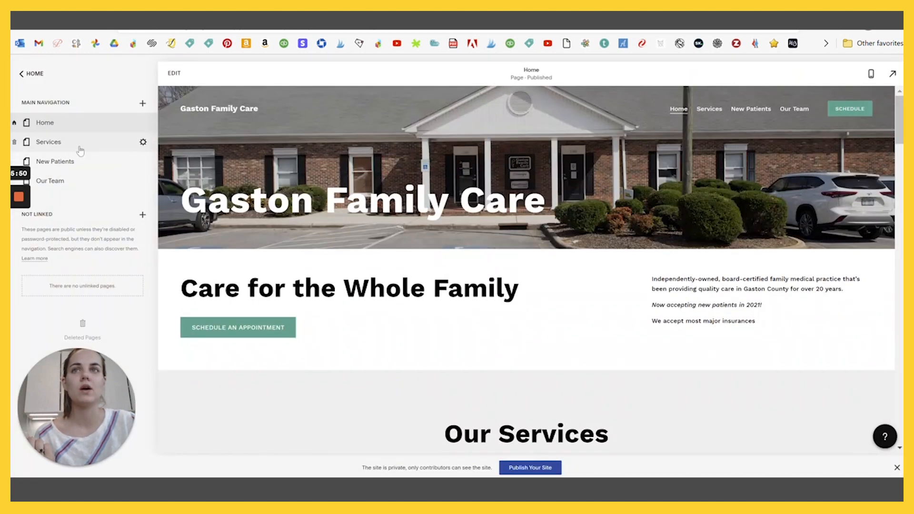
pyautogui.click(48, 141)
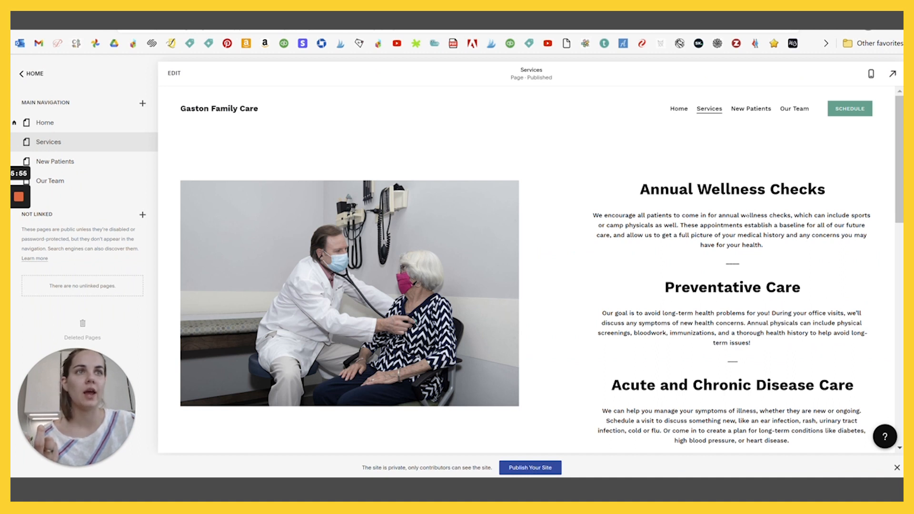
pyautogui.scroll(-10, 727, 257)
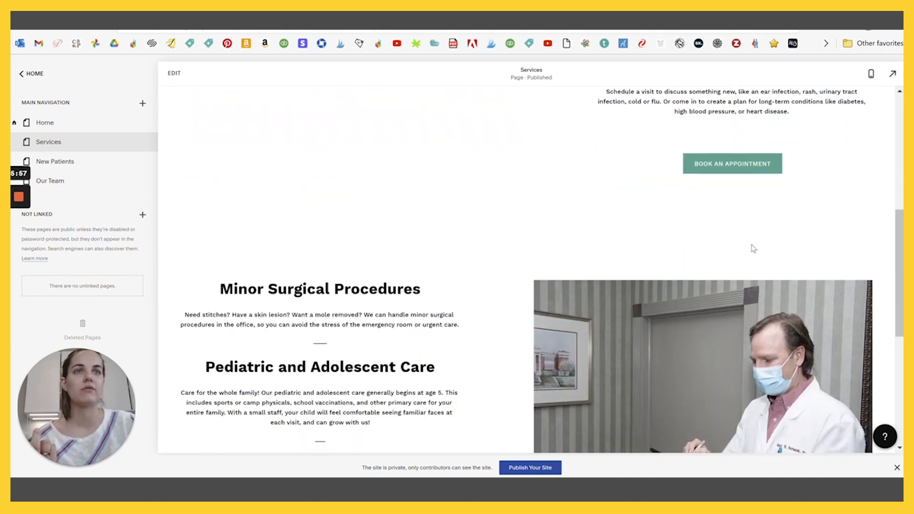
pyautogui.scroll(-2, 727, 258)
pyautogui.scroll(1, 506, 278)
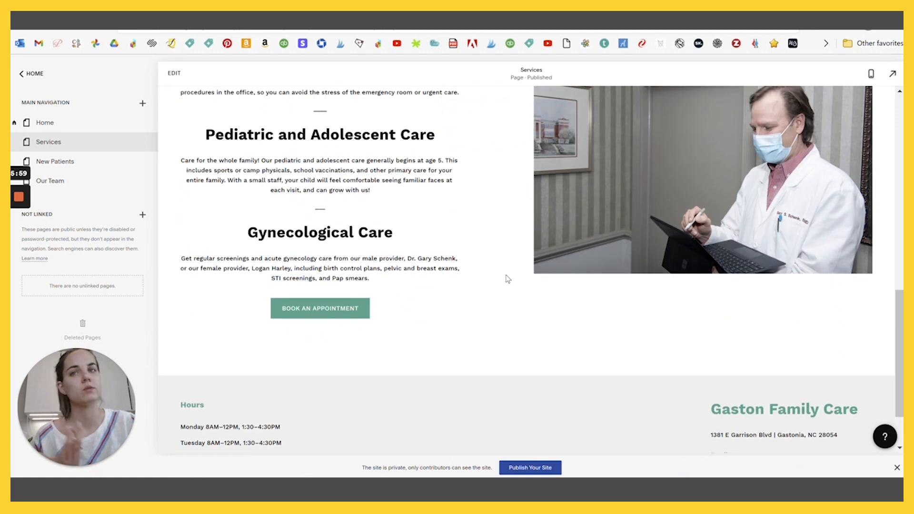
pyautogui.scroll(1, 506, 278)
pyautogui.scroll(-3, 506, 278)
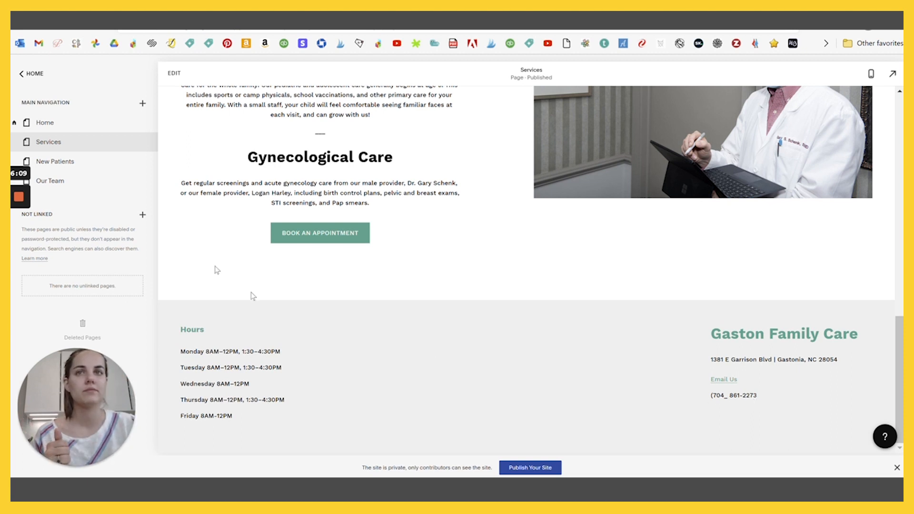
# - Replace the stray underscore in the footer phone number with ')' and start linking the number
pyautogui.click(174, 73)
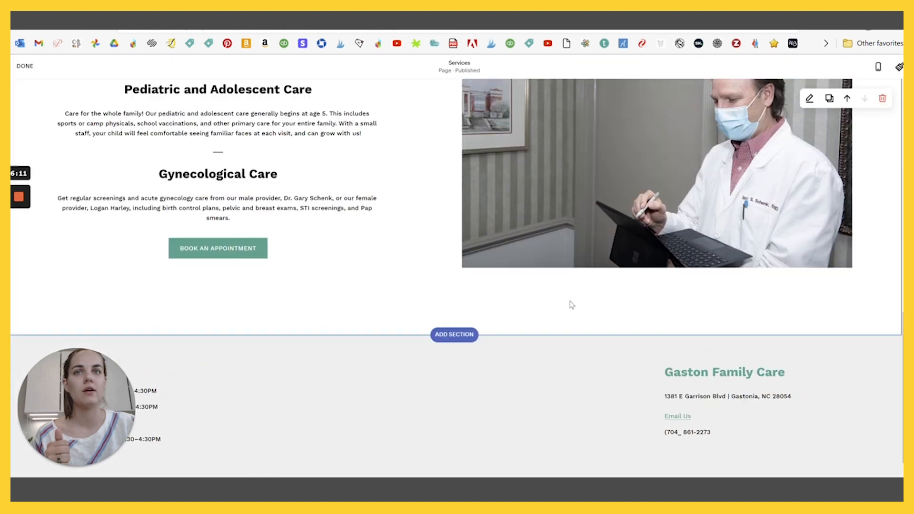
pyautogui.scroll(-1, 514, 286)
pyautogui.click(458, 345)
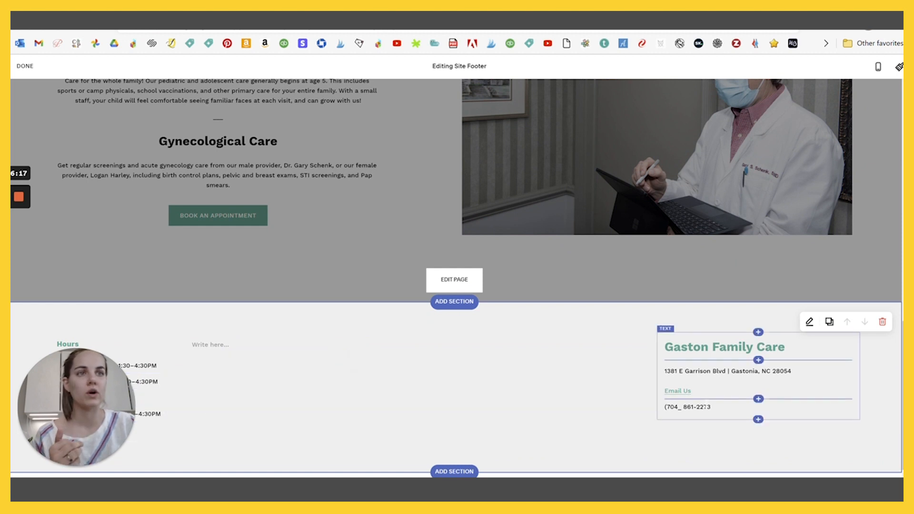
pyautogui.click(719, 407)
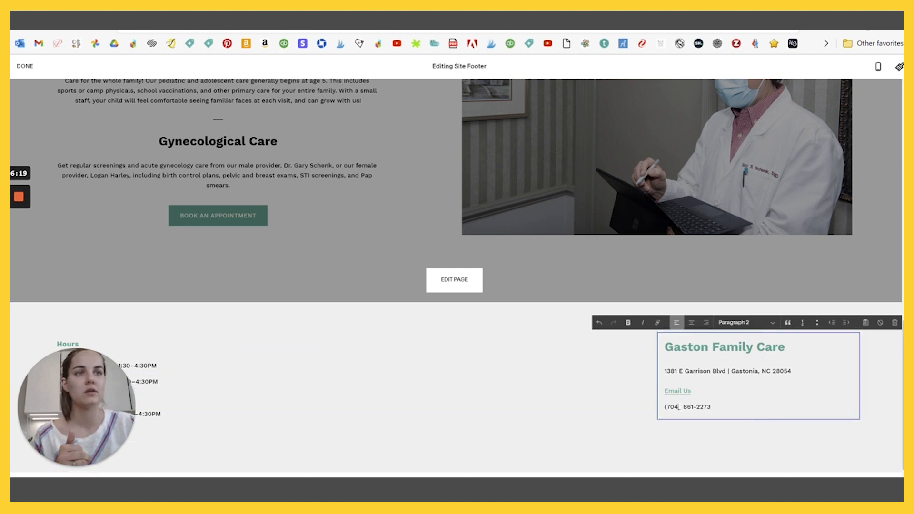
pyautogui.press('BackSpace')
pyautogui.write(')')
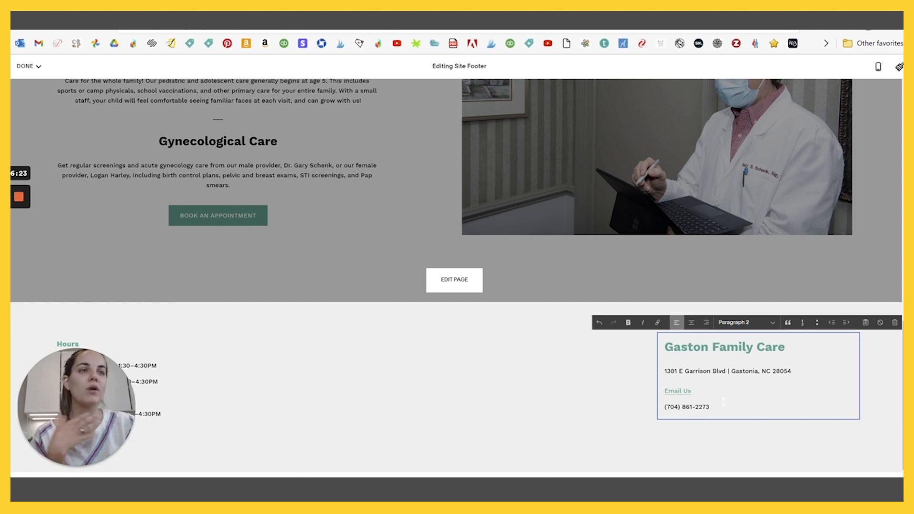
pyautogui.moveTo(715, 407); pyautogui.dragTo(666, 407)
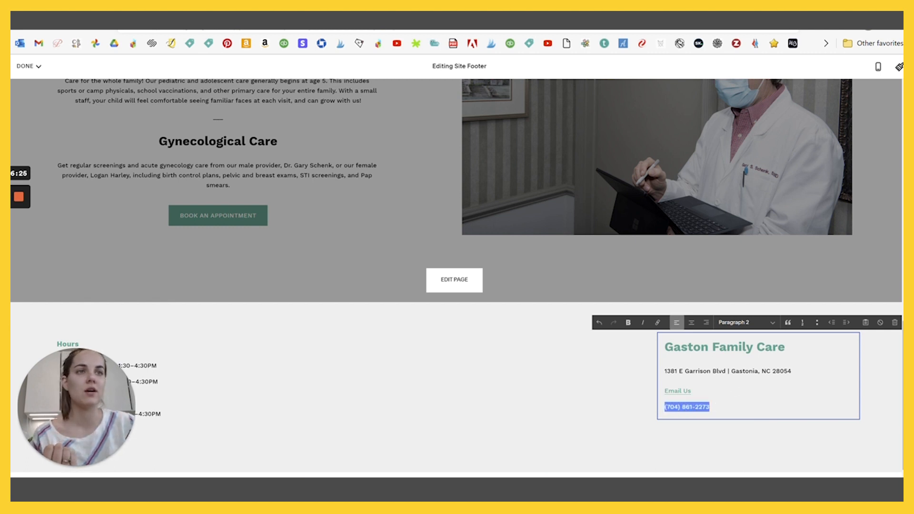
pyautogui.click(659, 326)
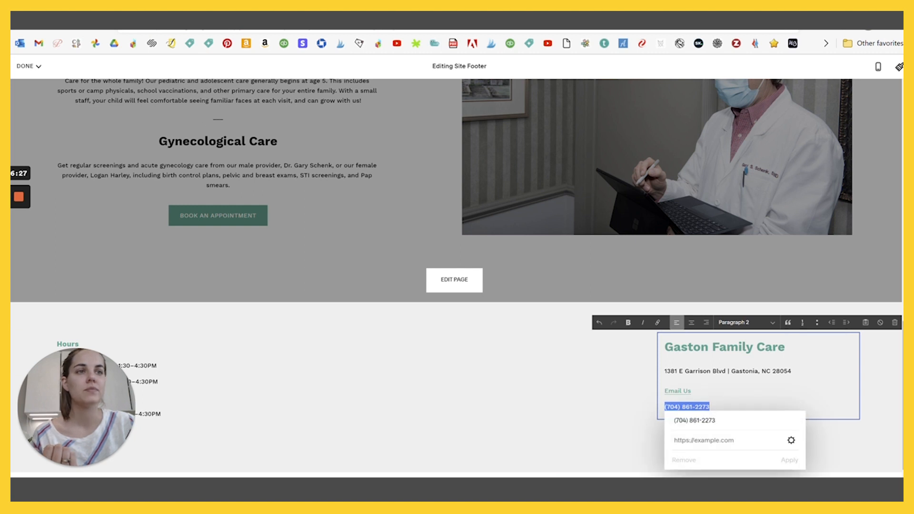
# - Turn the footer phone number into a Phone-type tap-to-call link
pyautogui.click(790, 441)
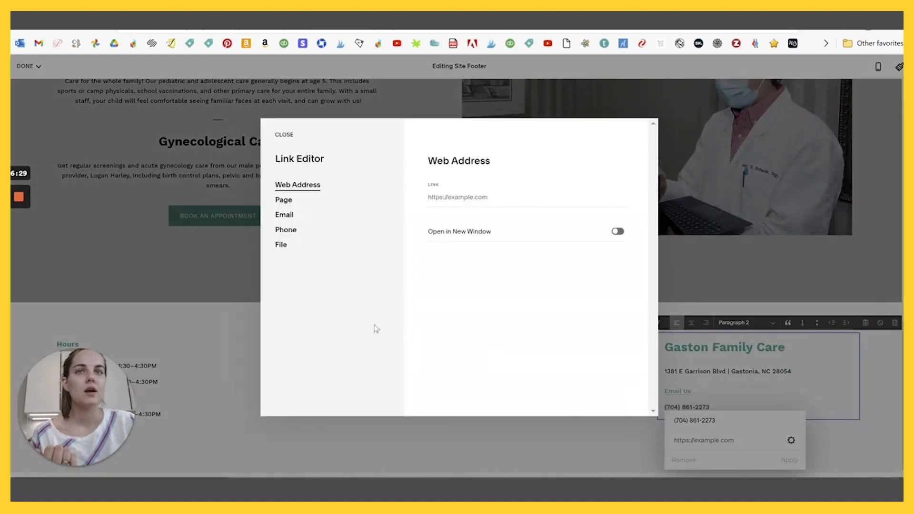
pyautogui.click(286, 230)
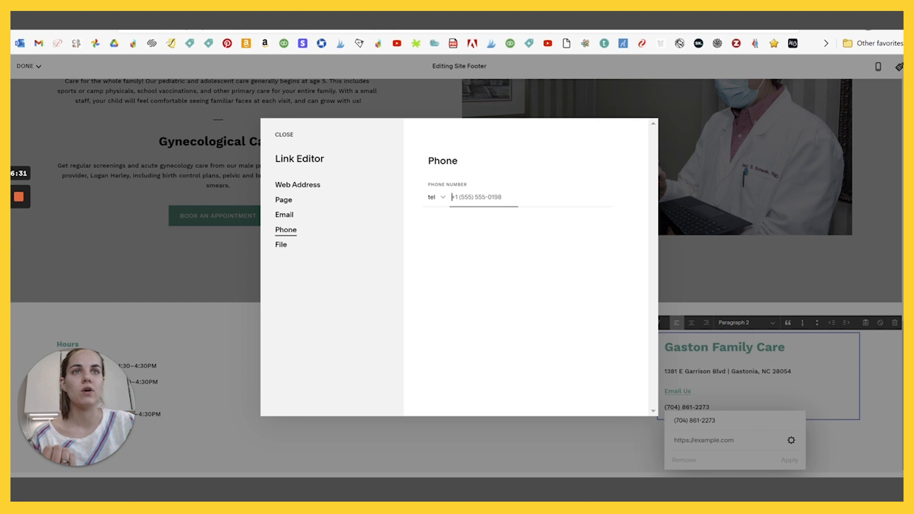
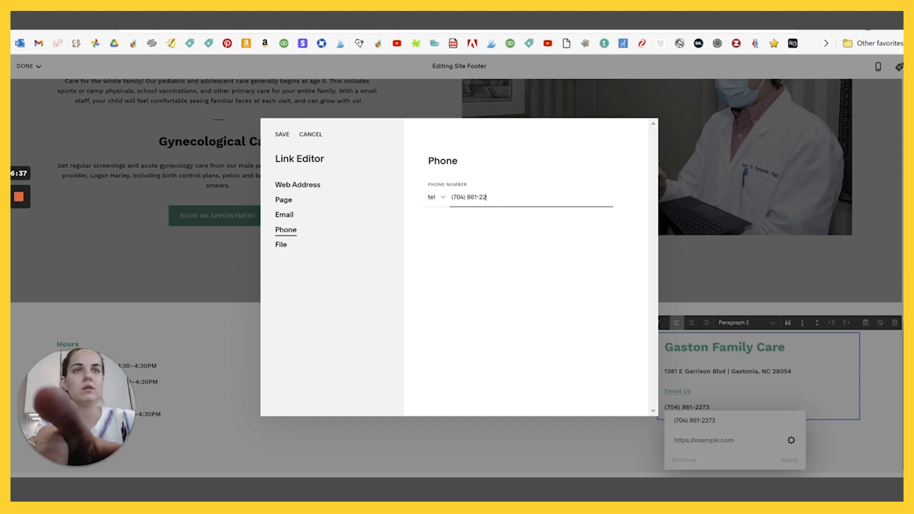
pyautogui.click(282, 134)
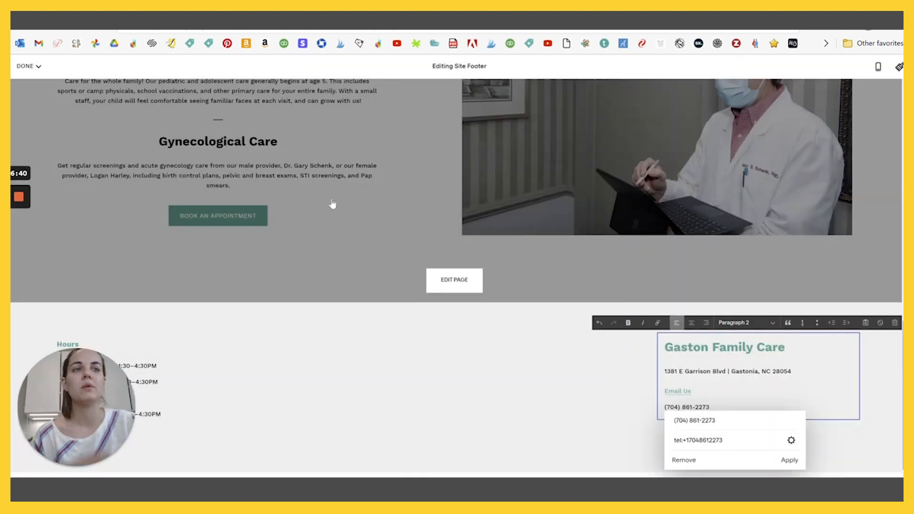
pyautogui.click(789, 462)
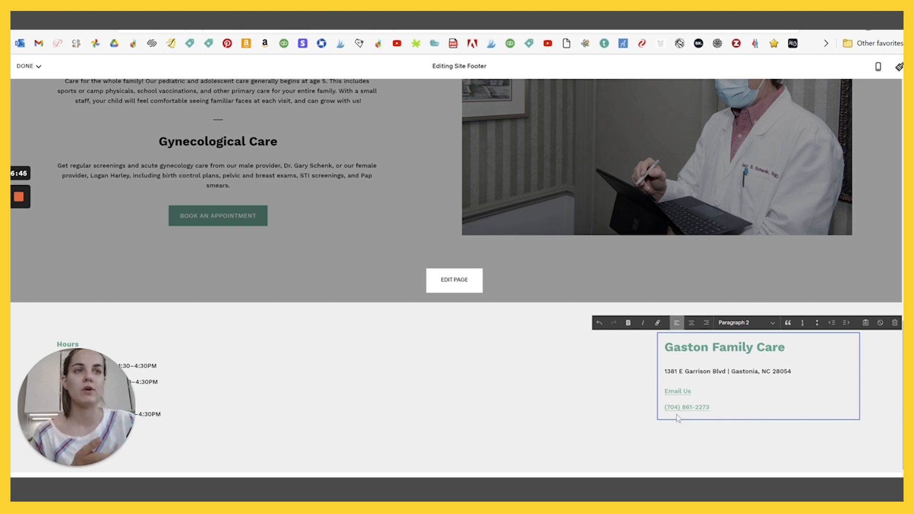
# - Save the footer changes and finish editing
pyautogui.scroll(1, 565, 390)
pyautogui.click(28, 66)
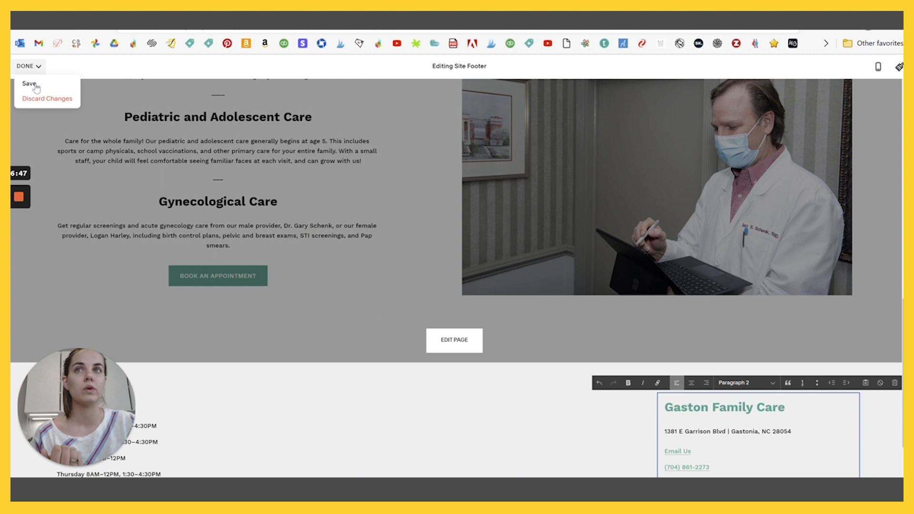
pyautogui.click(30, 84)
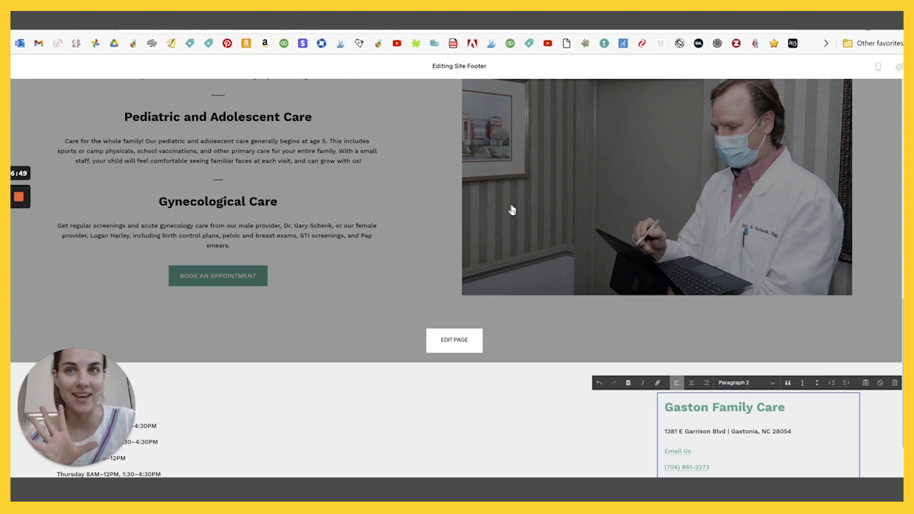
# - Edit the Services page and open its top doctor-and-patient photo in the Image Editor
pyautogui.scroll(-10, 631, 247)
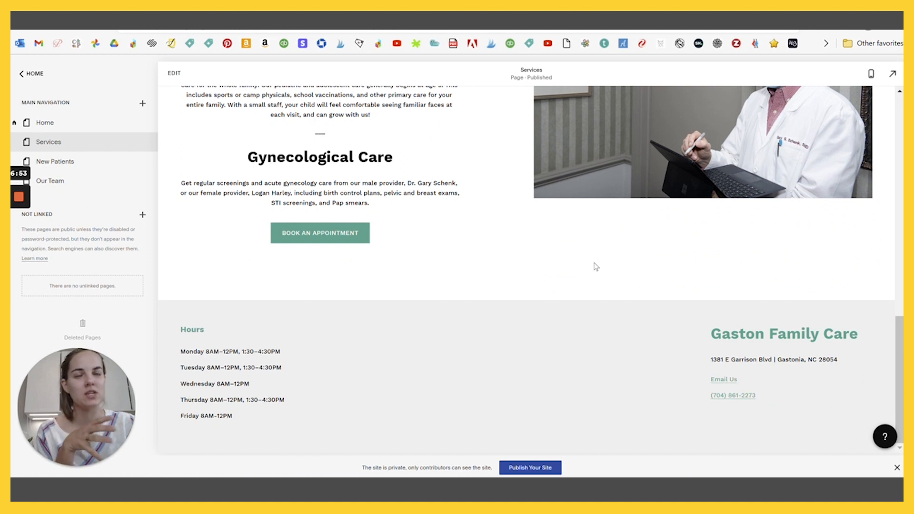
pyautogui.scroll(10, 594, 277)
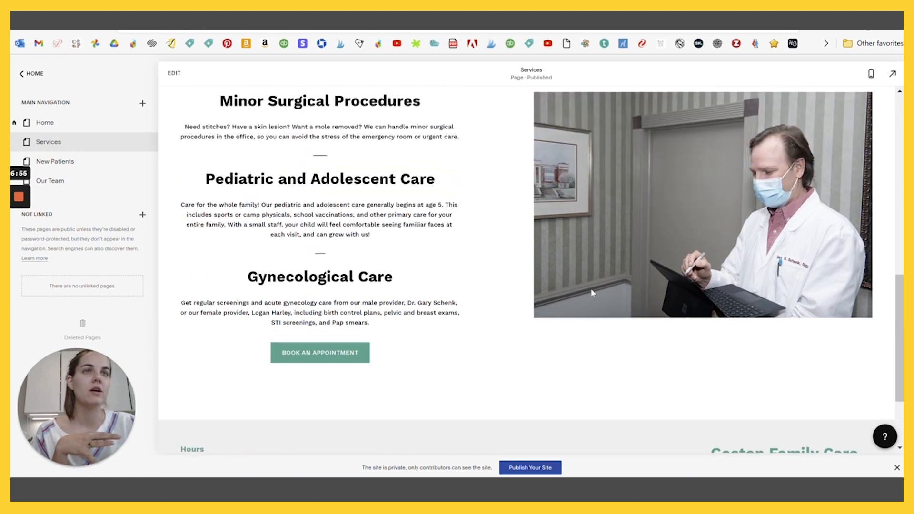
pyautogui.scroll(3, 594, 292)
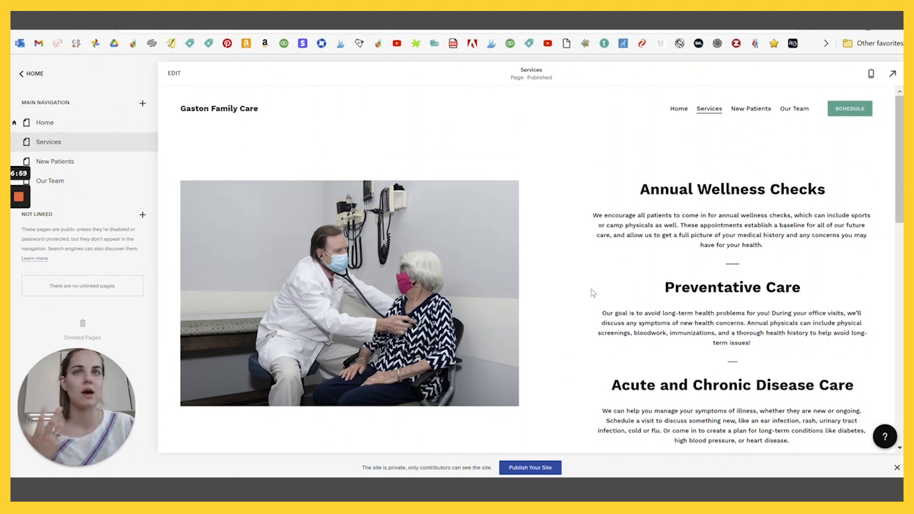
pyautogui.click(174, 73)
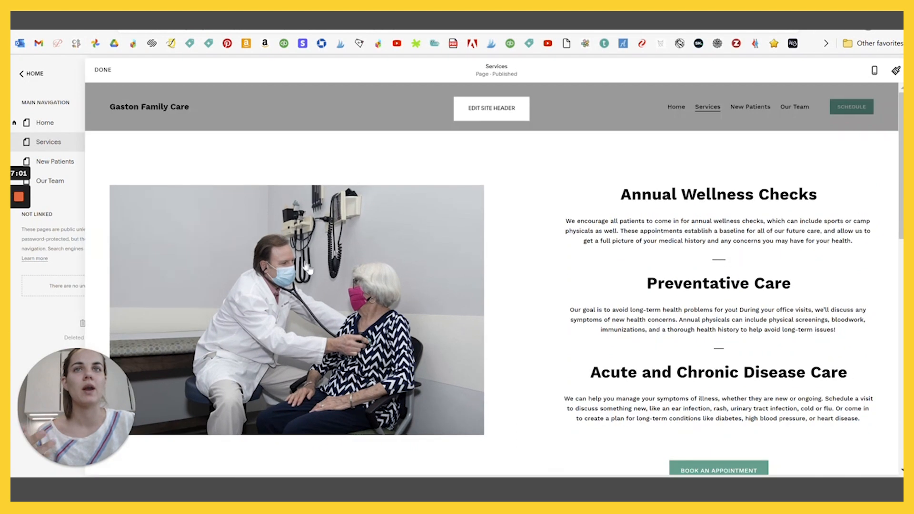
pyautogui.click(224, 226)
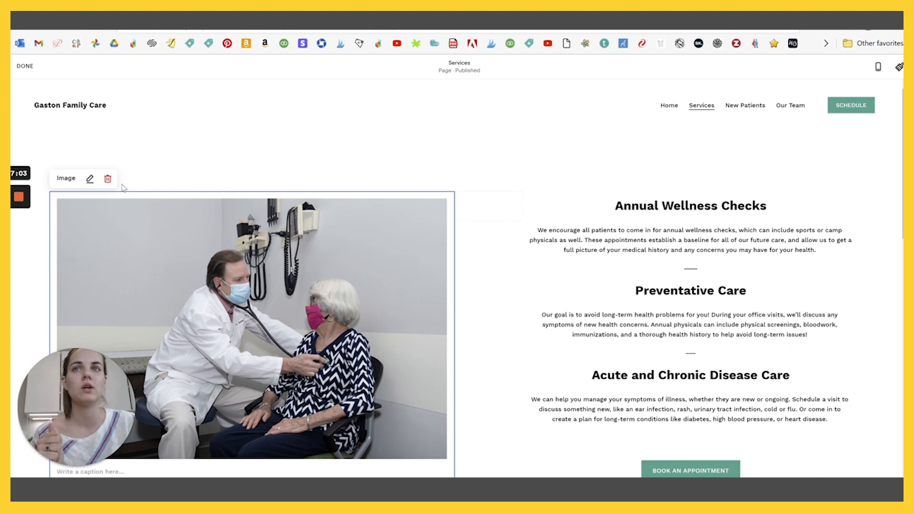
pyautogui.click(89, 179)
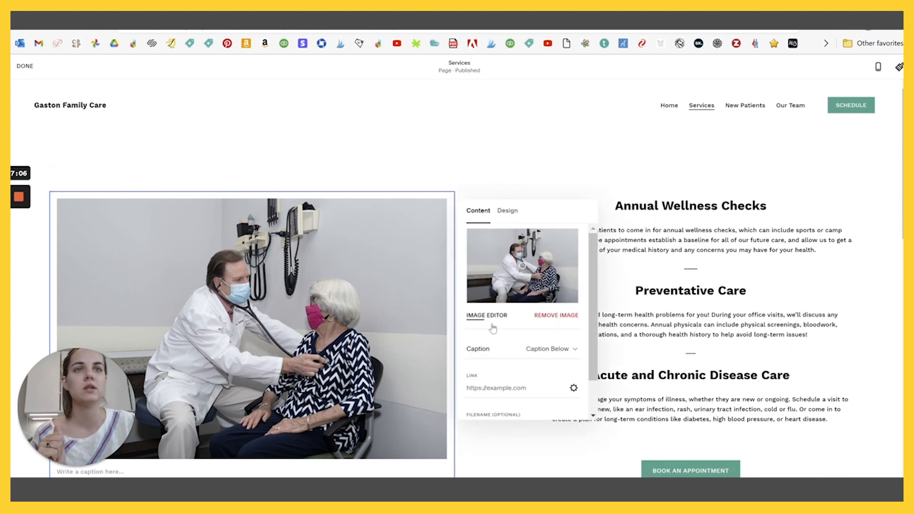
pyautogui.click(488, 316)
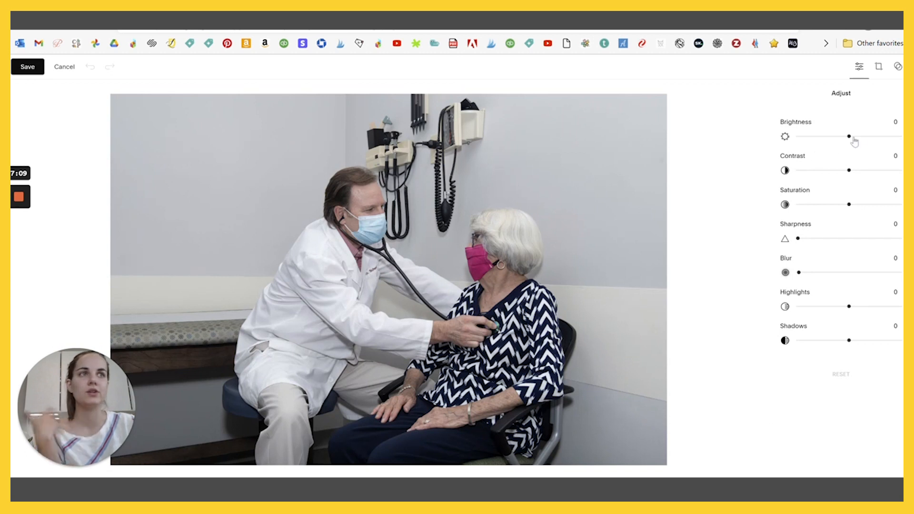
# - Set the photo to brightness 7, highlights 15 and contrast 28, then save permanently
pyautogui.moveTo(850, 136); pyautogui.dragTo(852, 136)
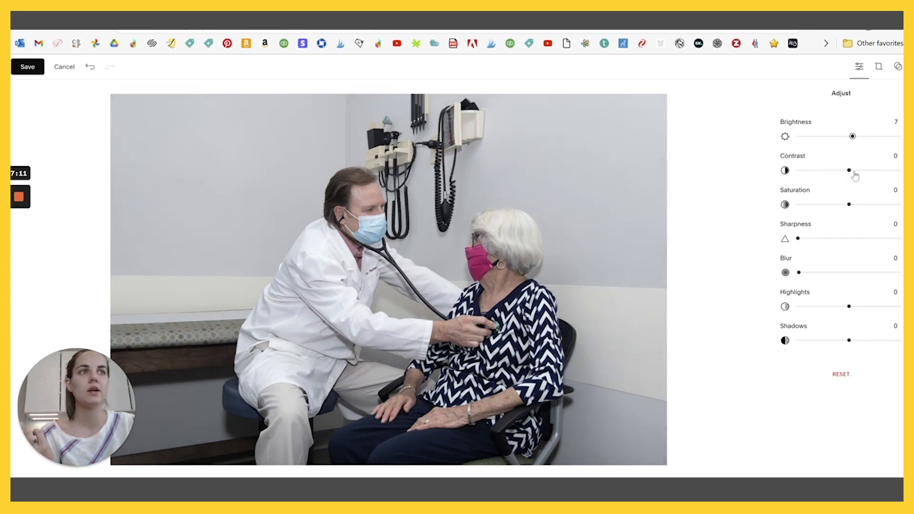
pyautogui.click(879, 67)
pyautogui.click(862, 68)
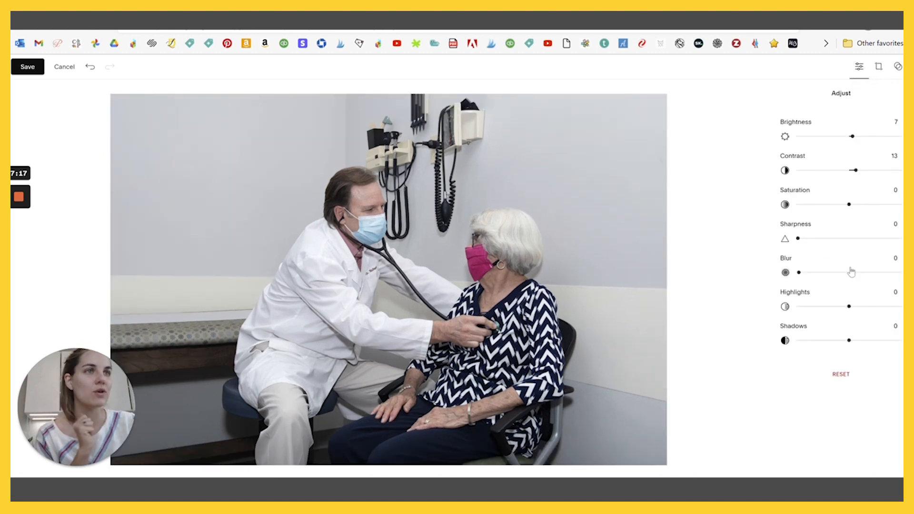
pyautogui.click(857, 307)
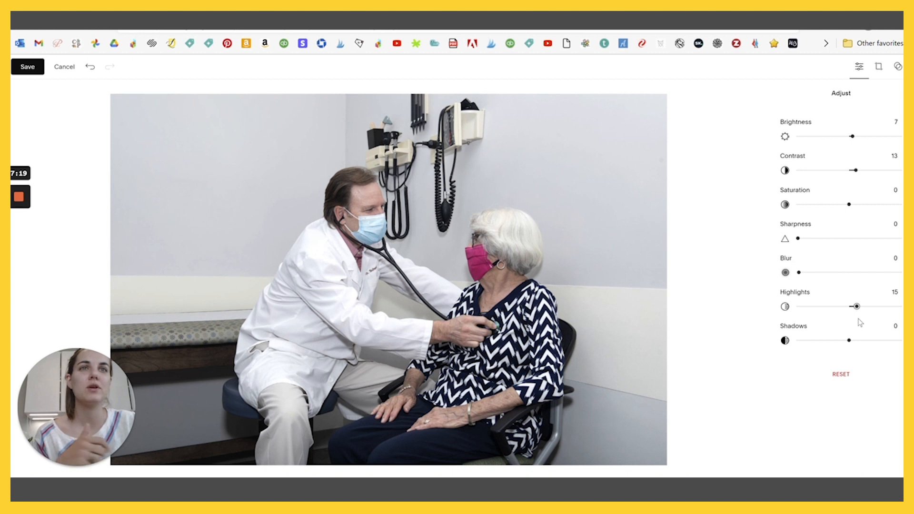
pyautogui.click(863, 170)
pyautogui.click(27, 67)
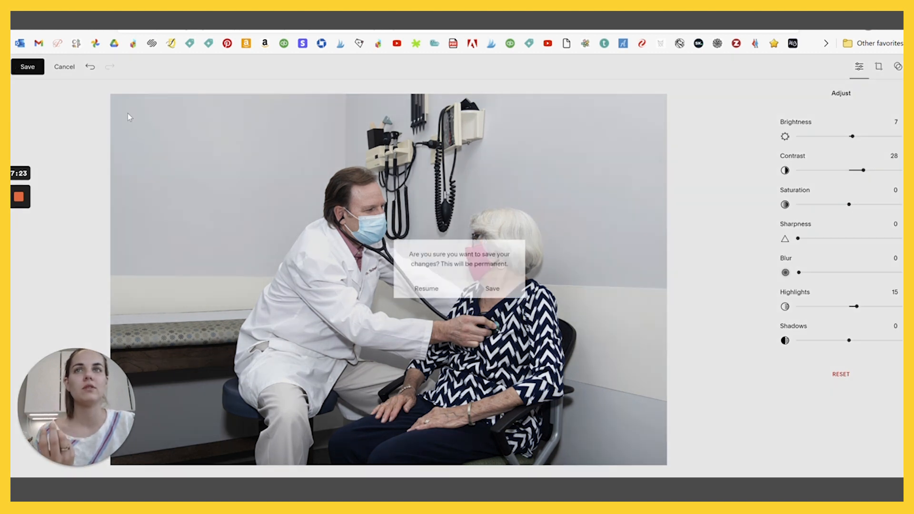
pyautogui.click(492, 287)
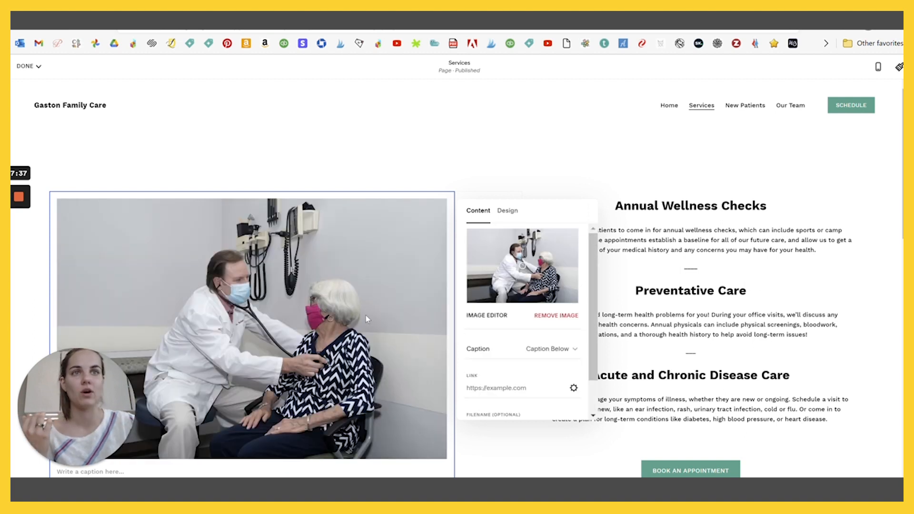
# - Save and close the Services page edits, then scroll the Home page to Meet our Providers
pyautogui.click(26, 66)
pyautogui.click(28, 84)
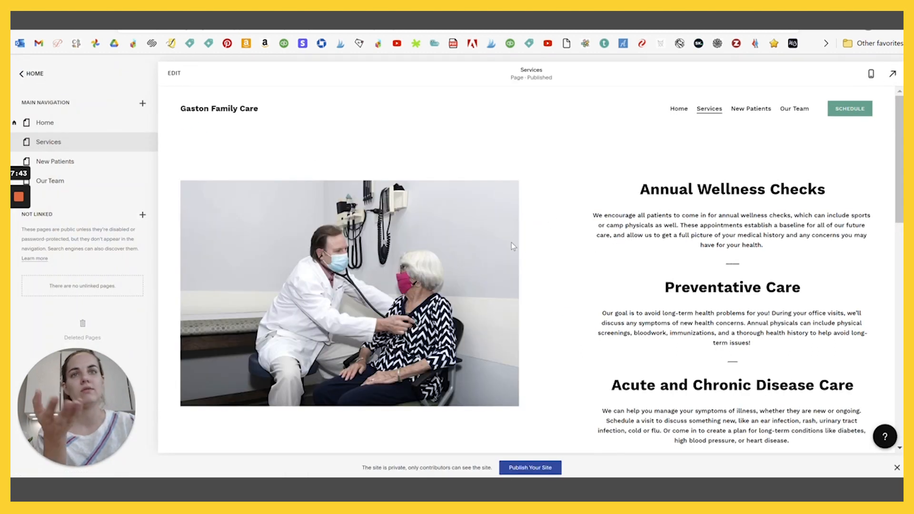
pyautogui.scroll(-7, 570, 264)
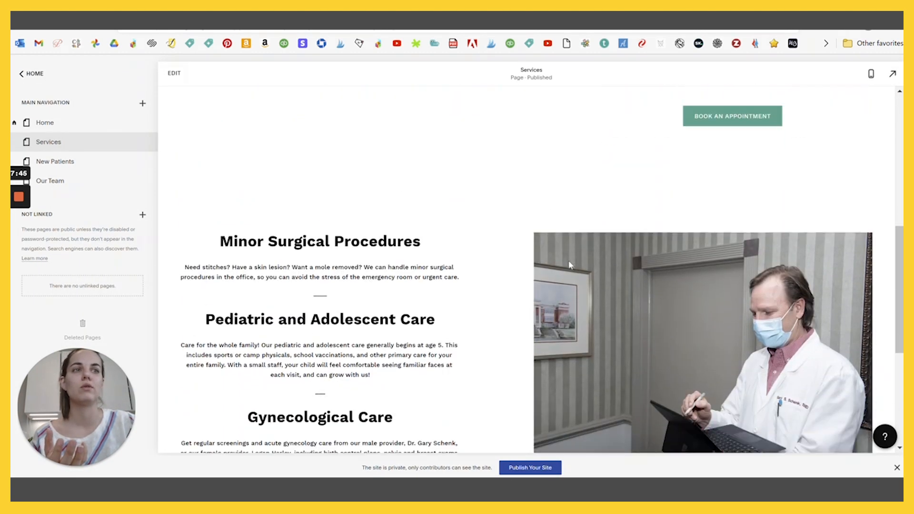
pyautogui.scroll(5, 571, 265)
pyautogui.scroll(2, 571, 265)
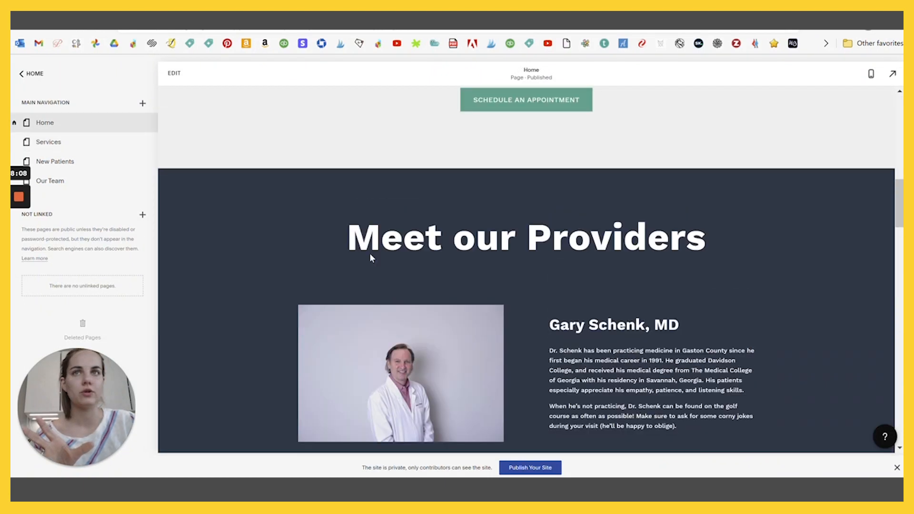
pyautogui.click(174, 73)
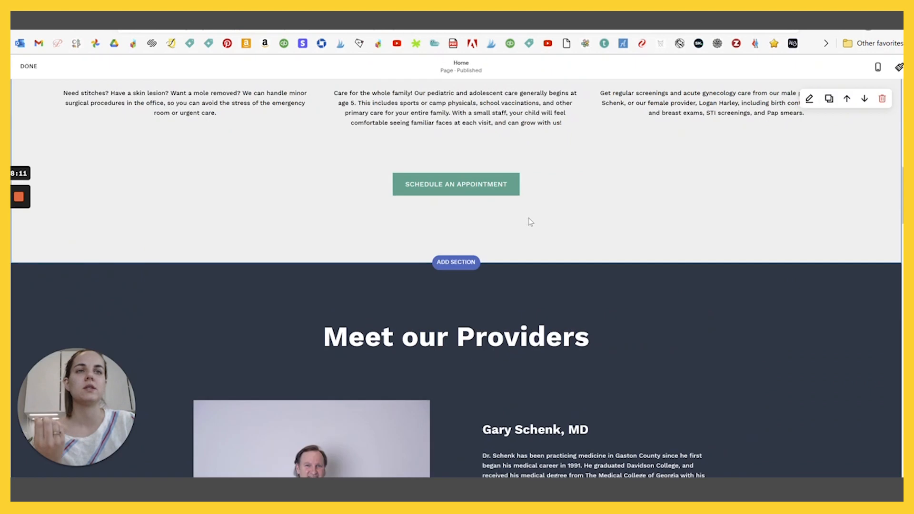
pyautogui.scroll(-3, 647, 214)
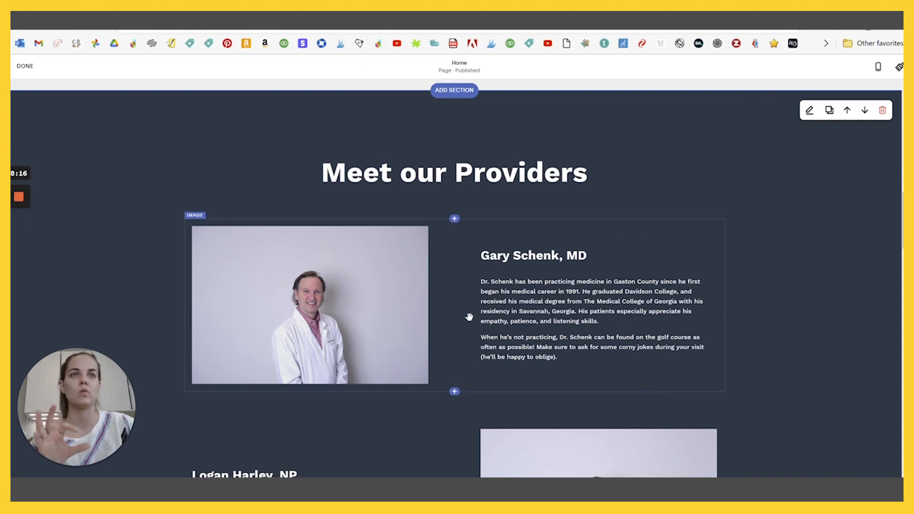
pyautogui.click(558, 324)
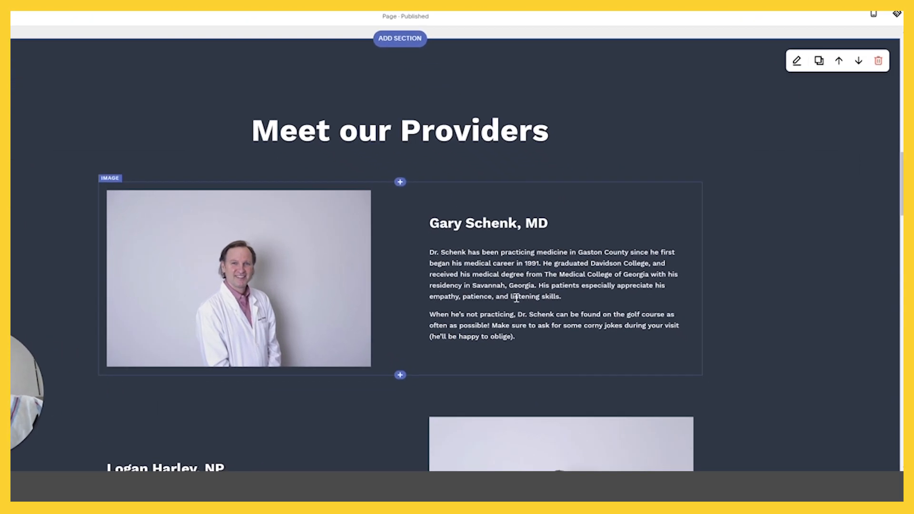
pyautogui.click(75, 144)
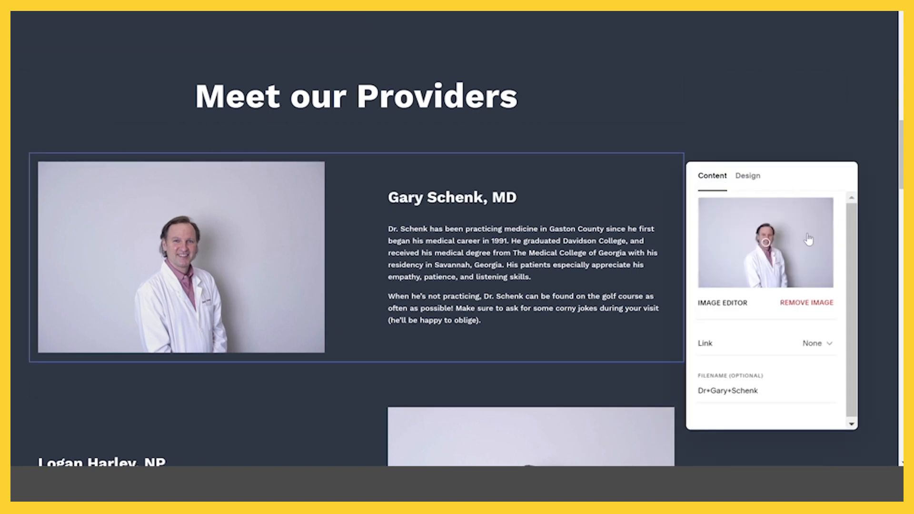
pyautogui.click(748, 177)
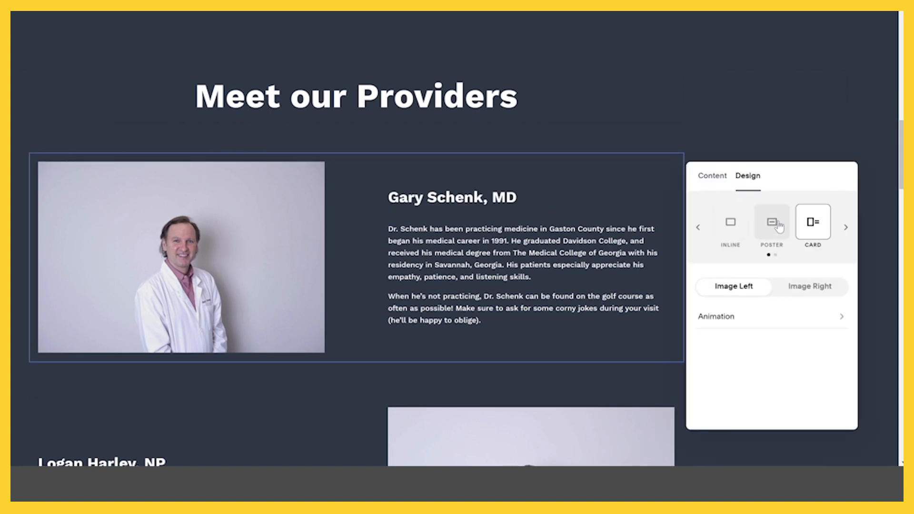
pyautogui.click(779, 225)
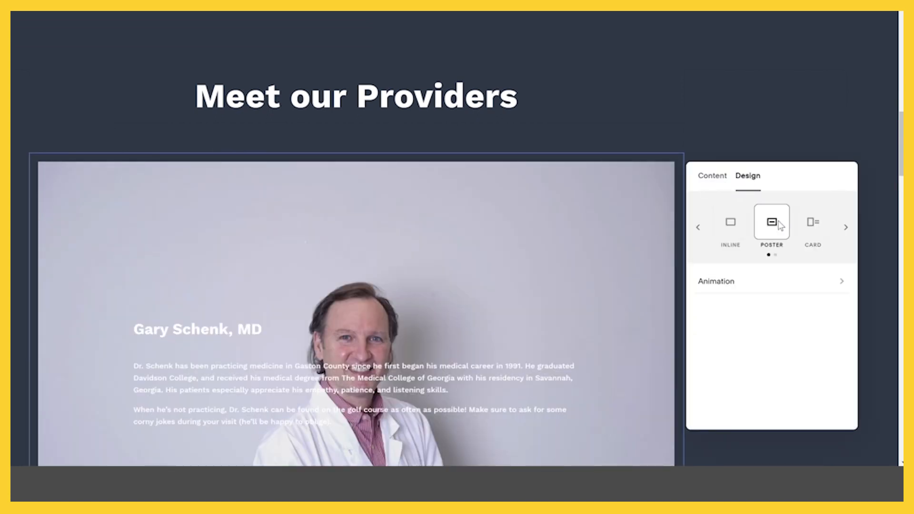
pyautogui.click(845, 227)
pyautogui.click(725, 227)
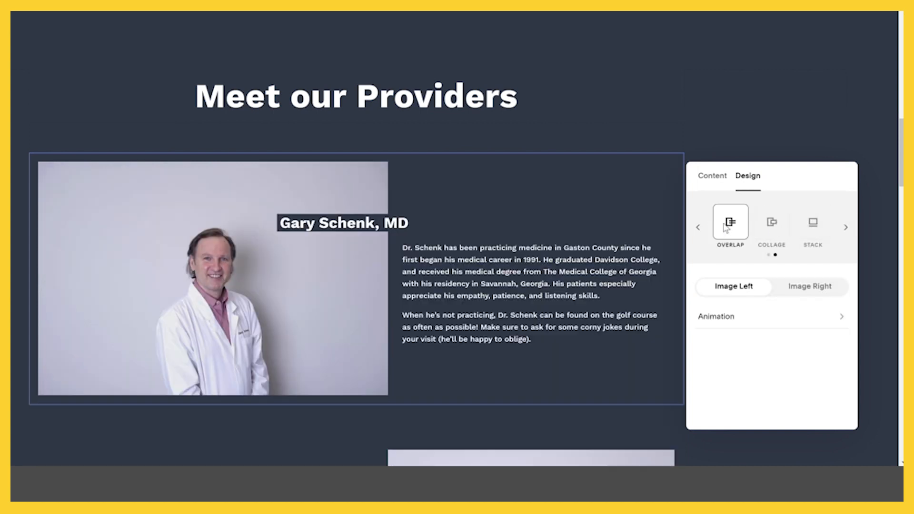
pyautogui.click(775, 227)
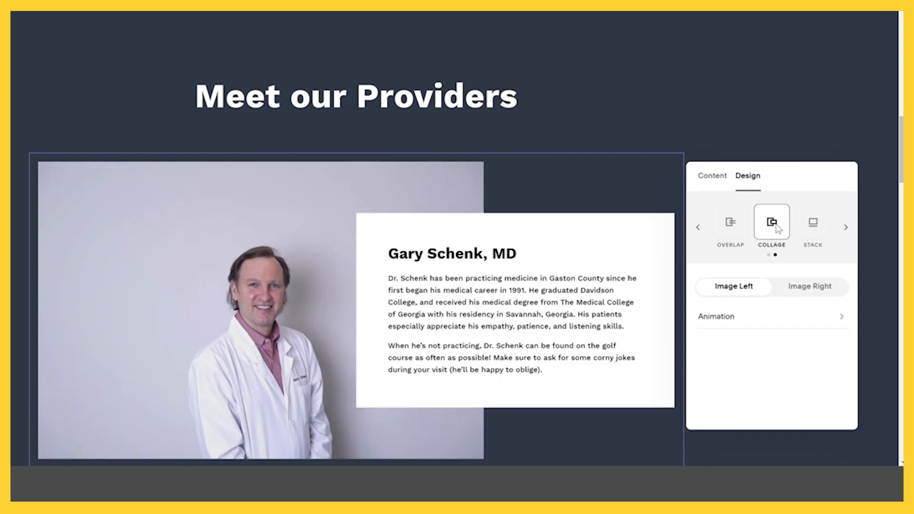
pyautogui.scroll(-5, 531, 232)
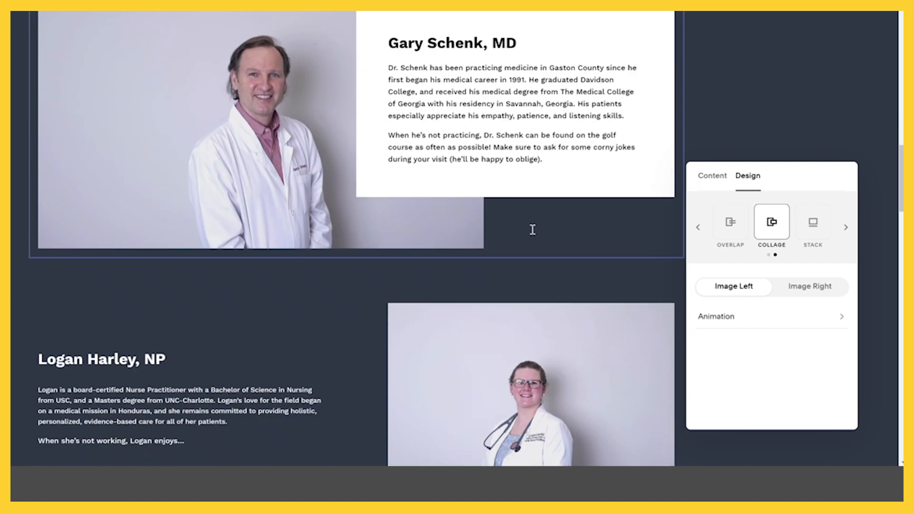
pyautogui.scroll(3, 530, 227)
pyautogui.click(813, 221)
pyautogui.scroll(-3, 446, 215)
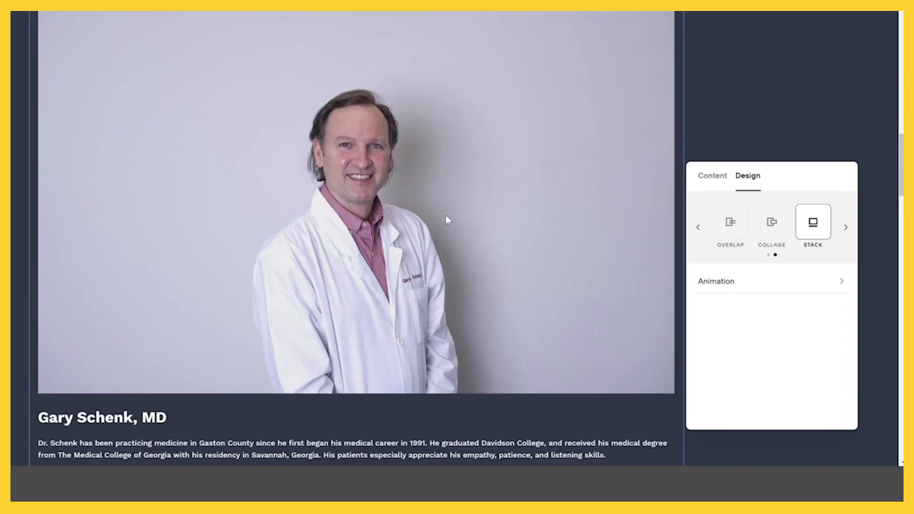
pyautogui.scroll(-10, 445, 216)
pyautogui.scroll(13, 447, 218)
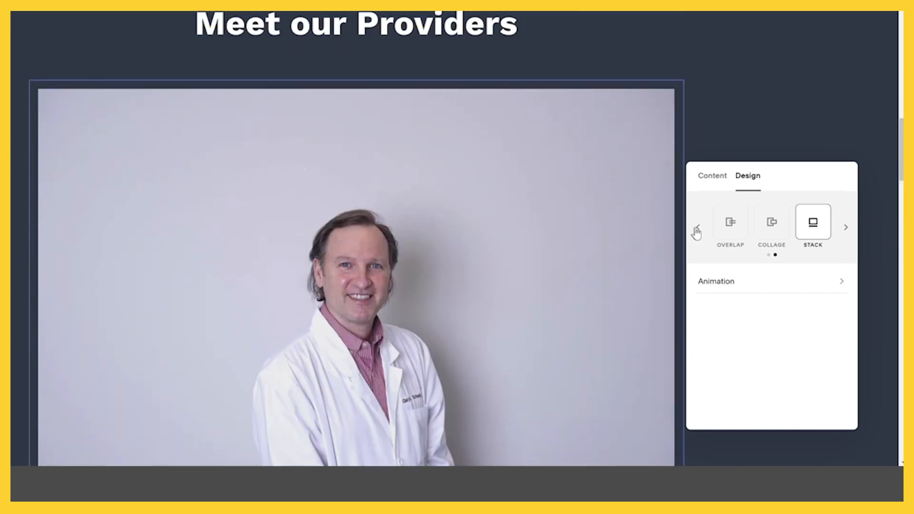
pyautogui.click(697, 229)
pyautogui.click(807, 229)
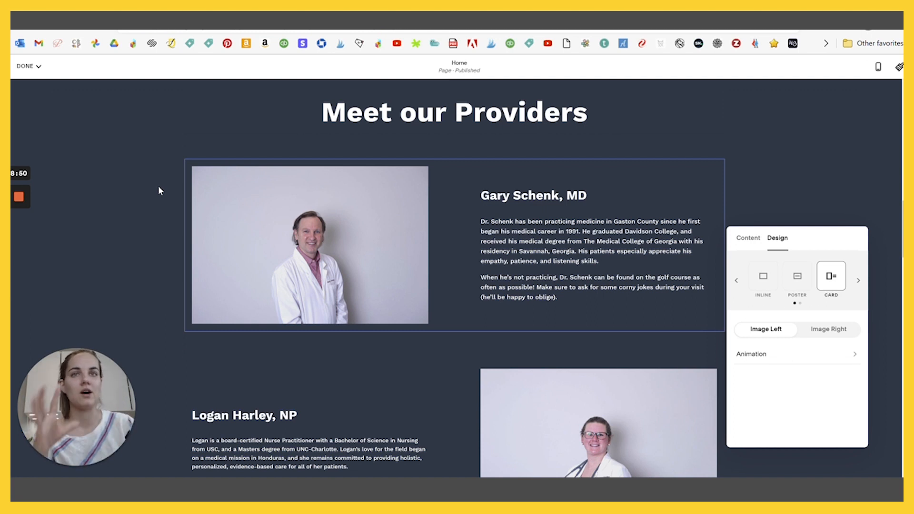
pyautogui.click(245, 175)
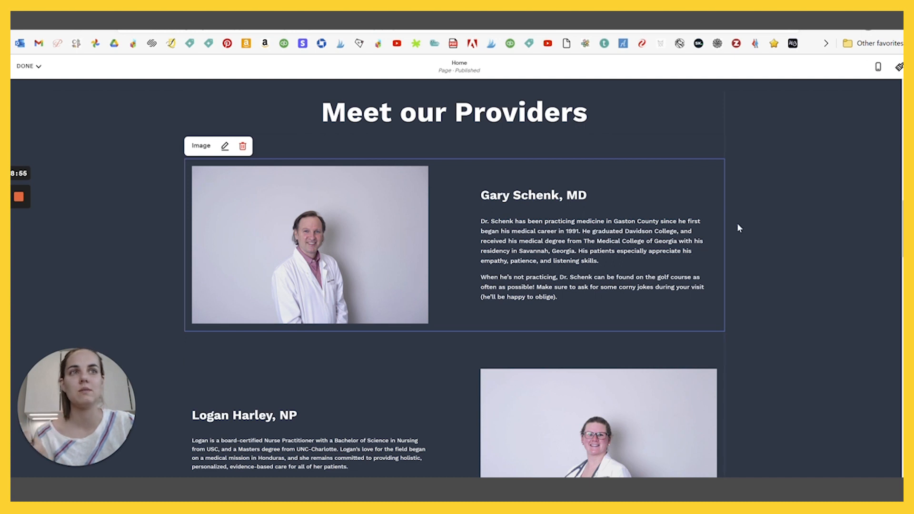
pyautogui.moveTo(751, 191); pyautogui.dragTo(703, 190)
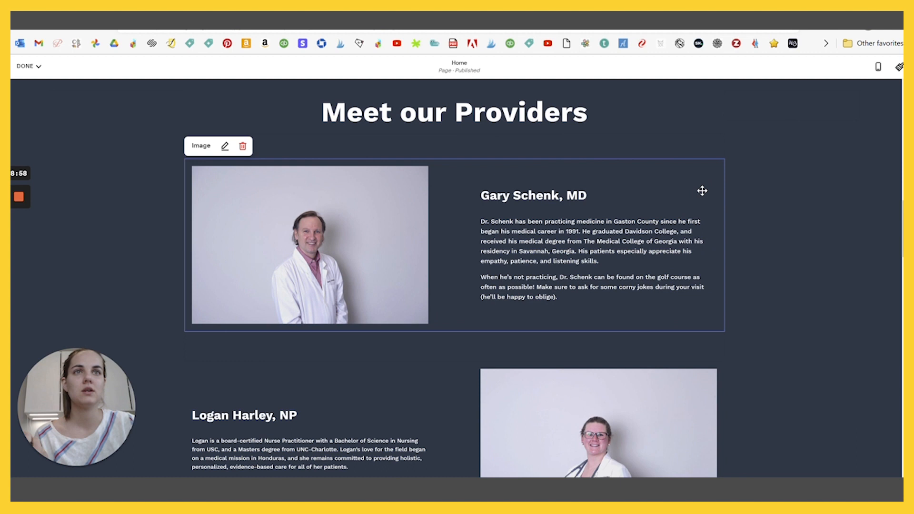
pyautogui.click(772, 120)
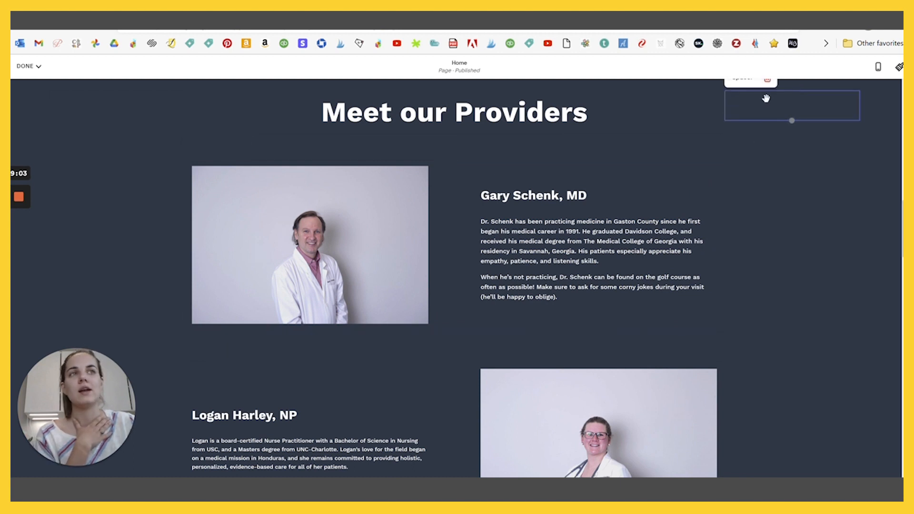
pyautogui.scroll(3, 775, 141)
pyautogui.scroll(-2, 825, 228)
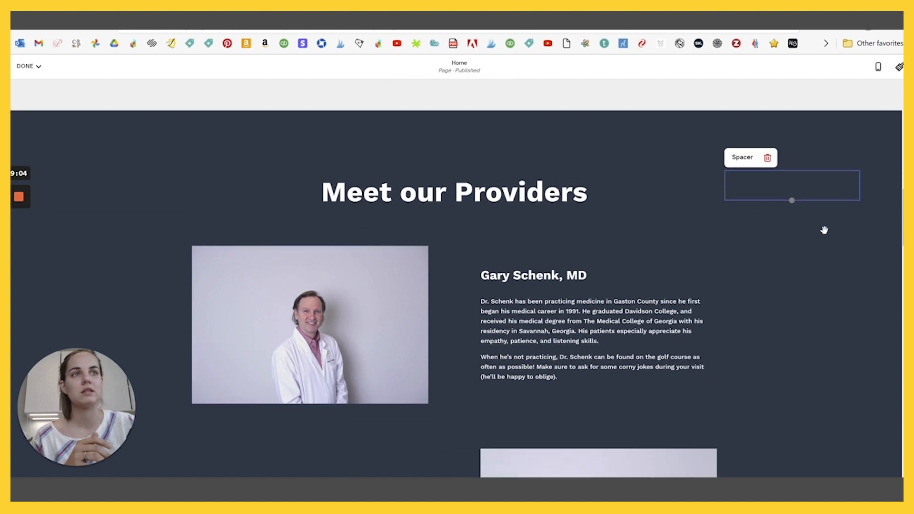
pyautogui.moveTo(787, 160); pyautogui.dragTo(592, 270)
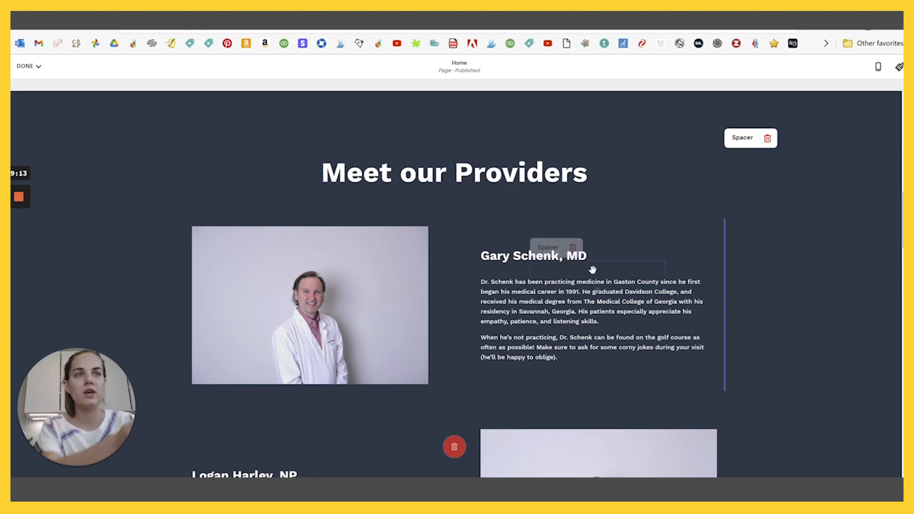
pyautogui.moveTo(593, 270); pyautogui.dragTo(690, 274)
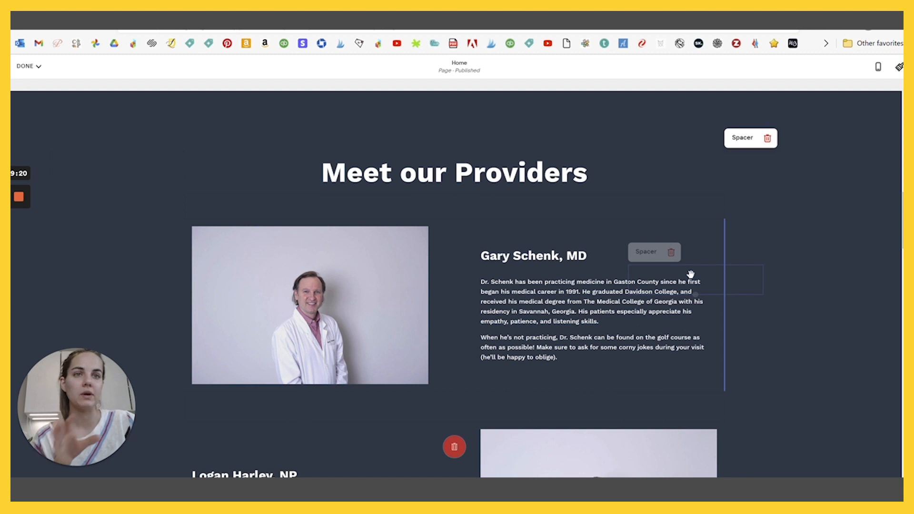
pyautogui.moveTo(690, 274); pyautogui.dragTo(732, 273)
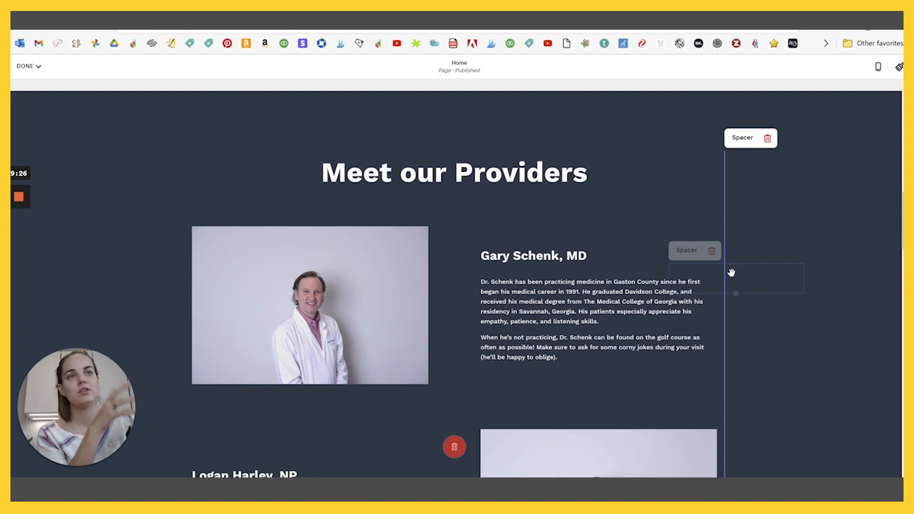
pyautogui.moveTo(731, 272); pyautogui.dragTo(757, 270)
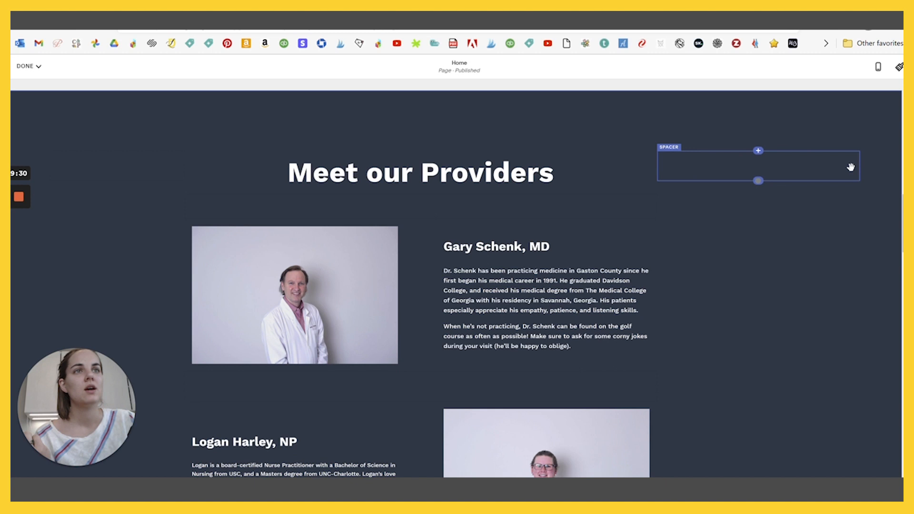
pyautogui.moveTo(661, 164); pyautogui.dragTo(746, 163)
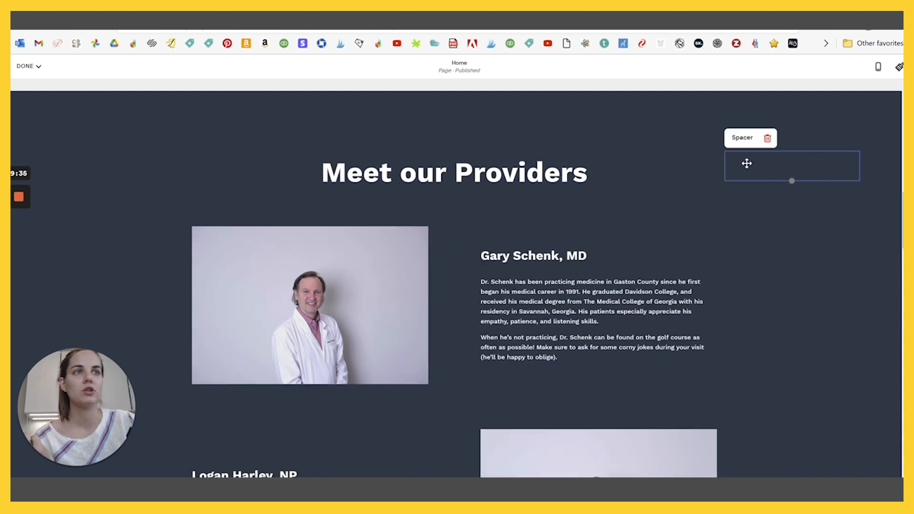
pyautogui.click(505, 309)
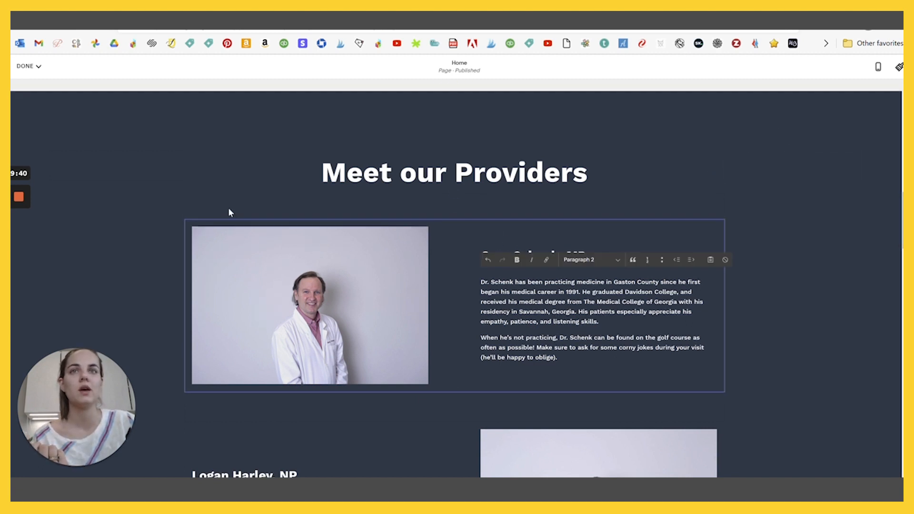
pyautogui.click(778, 239)
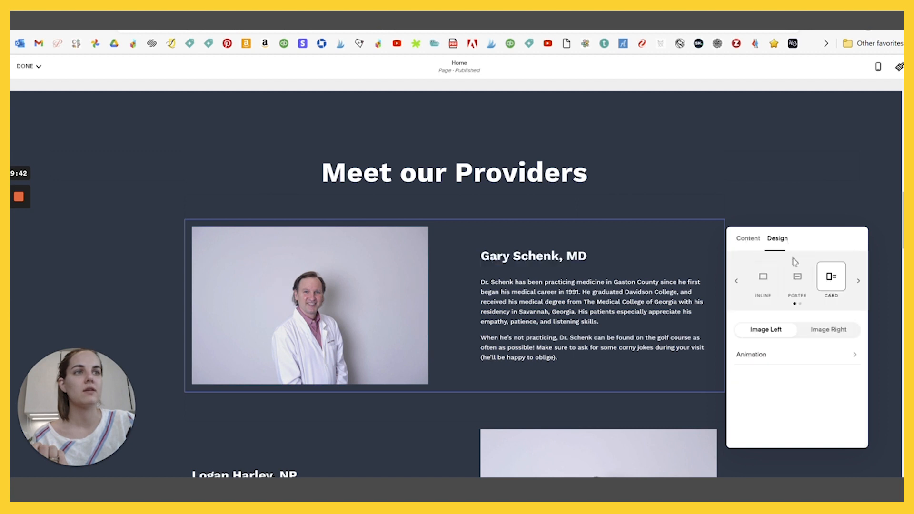
pyautogui.click(858, 281)
pyautogui.click(803, 284)
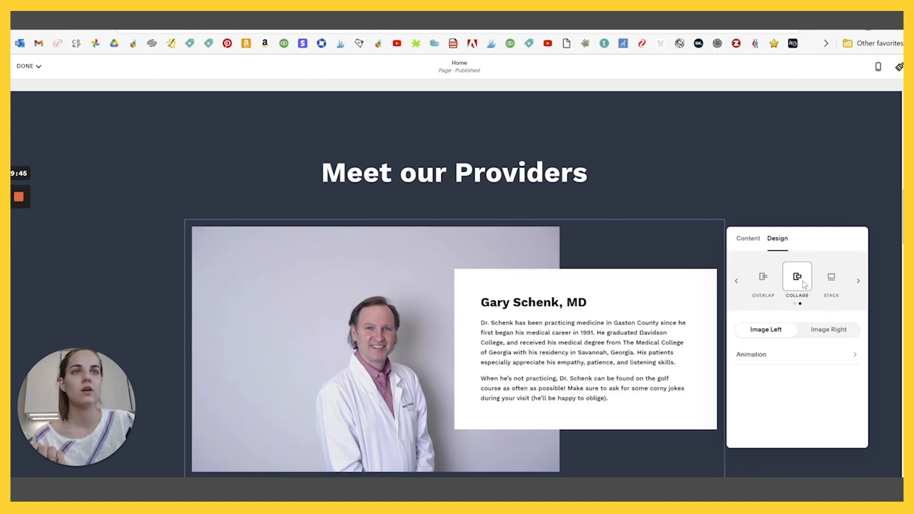
pyautogui.scroll(-4, 546, 284)
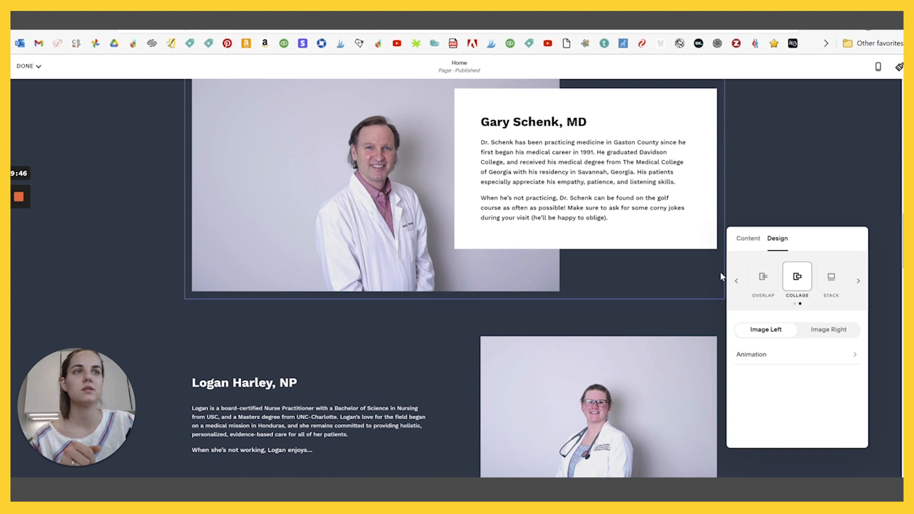
pyautogui.click(435, 345)
pyautogui.scroll(-3, 271, 290)
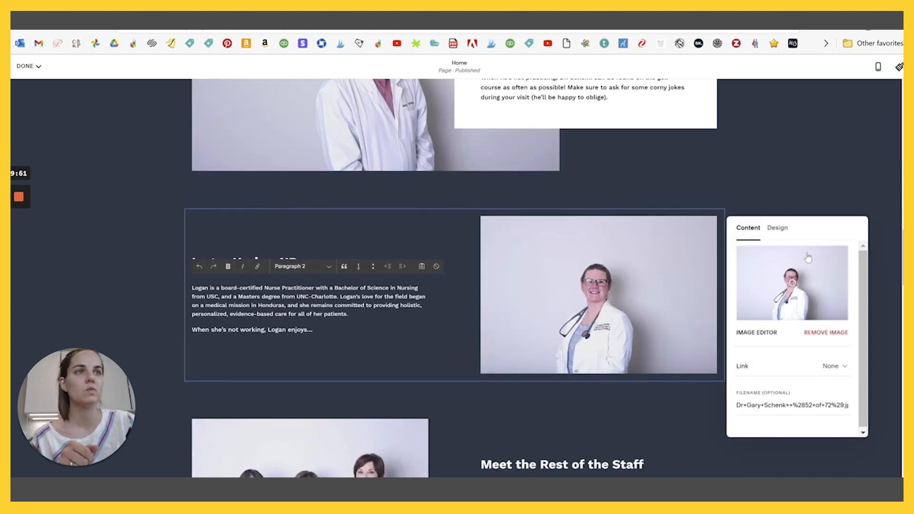
pyautogui.click(777, 230)
pyautogui.click(858, 270)
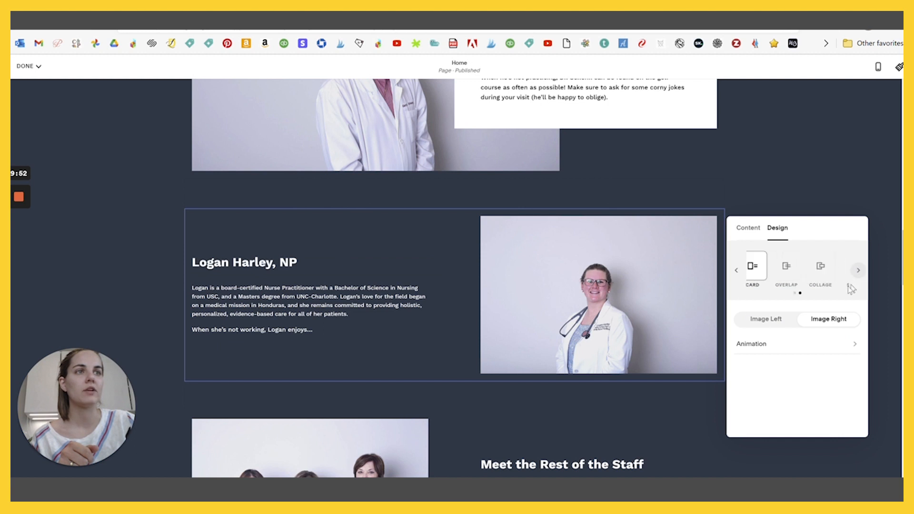
pyautogui.click(798, 266)
pyautogui.scroll(-8, 501, 256)
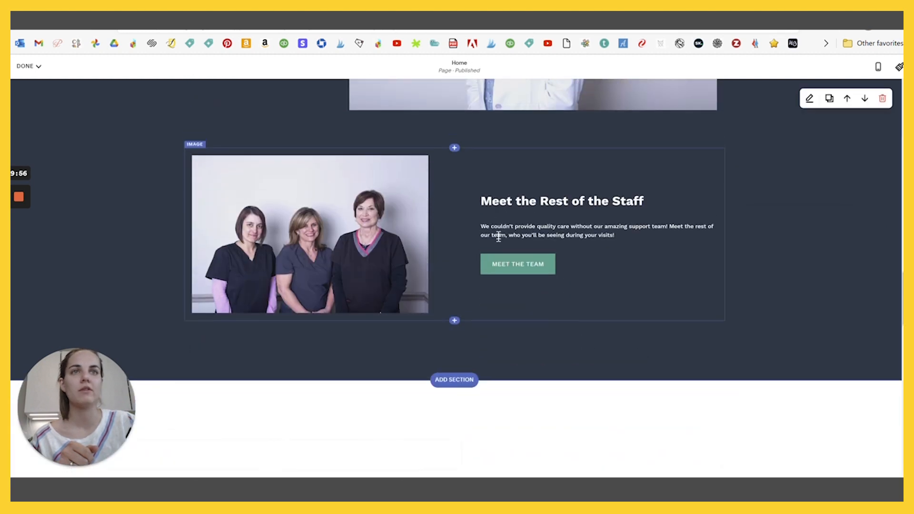
pyautogui.scroll(3, 403, 261)
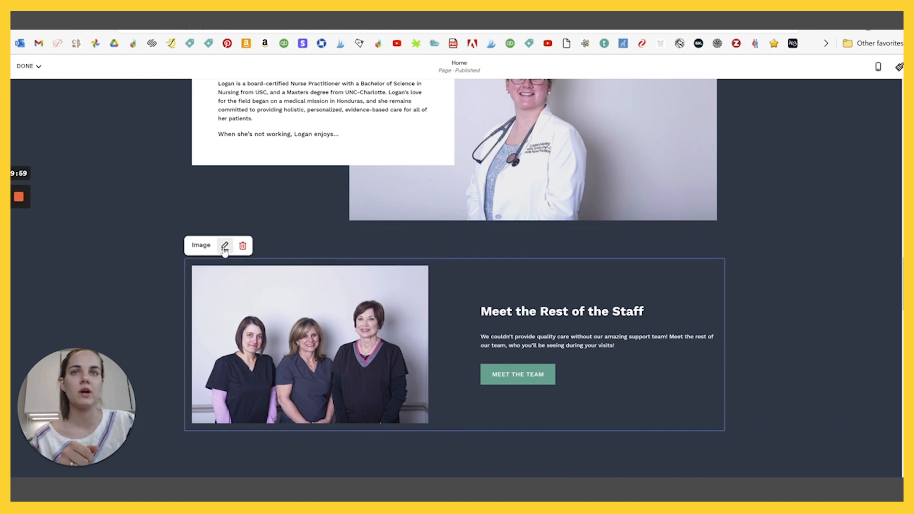
# - Switch the Meet the Rest of the Staff block to the Card layout
pyautogui.click(224, 248)
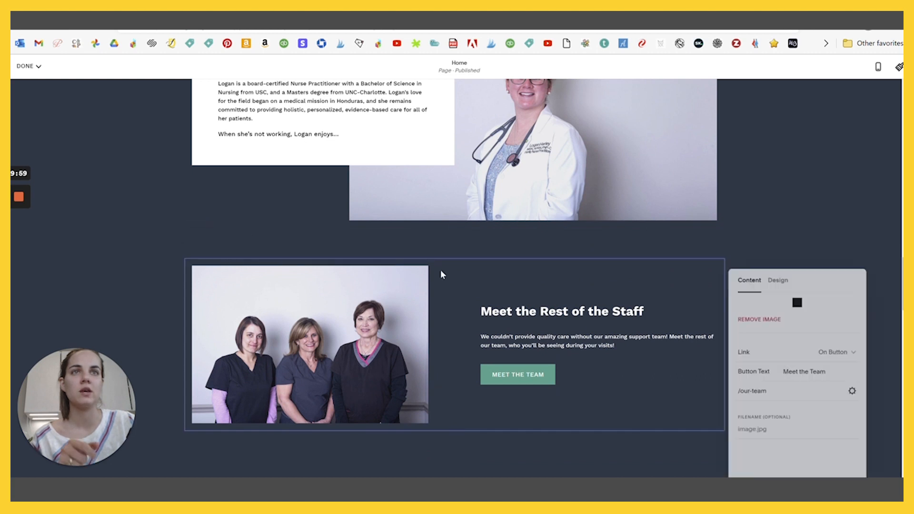
pyautogui.click(778, 278)
pyautogui.click(857, 322)
pyautogui.click(800, 328)
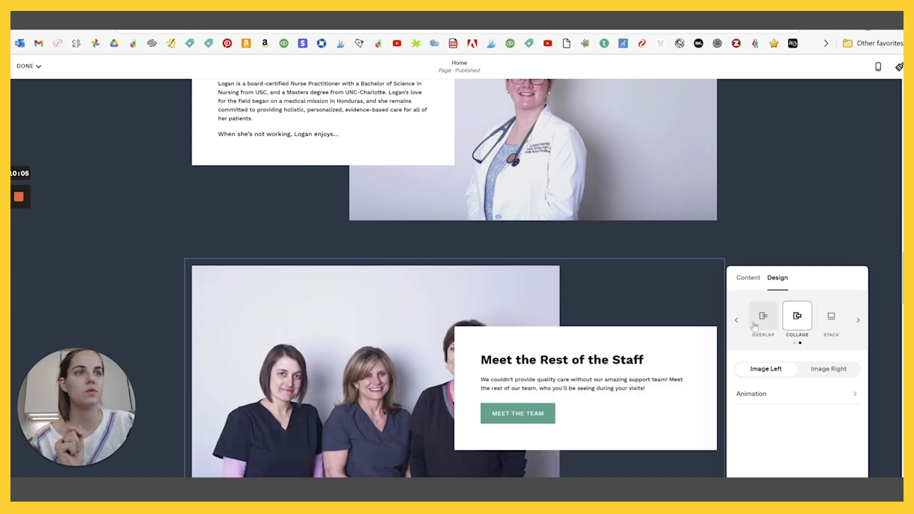
pyautogui.click(736, 320)
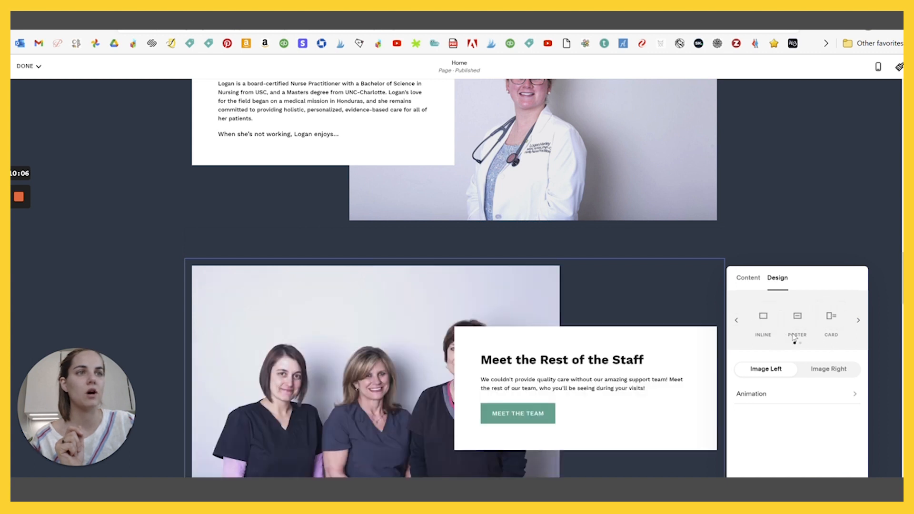
pyautogui.click(832, 317)
pyautogui.scroll(-3, 645, 290)
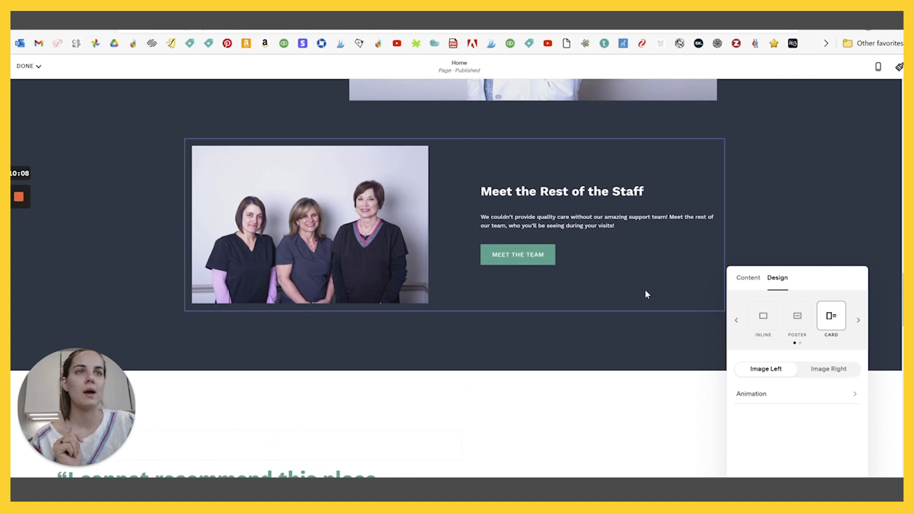
# - Close the design panel and reopen the staff image block's settings
pyautogui.click(744, 207)
pyautogui.scroll(10, 732, 262)
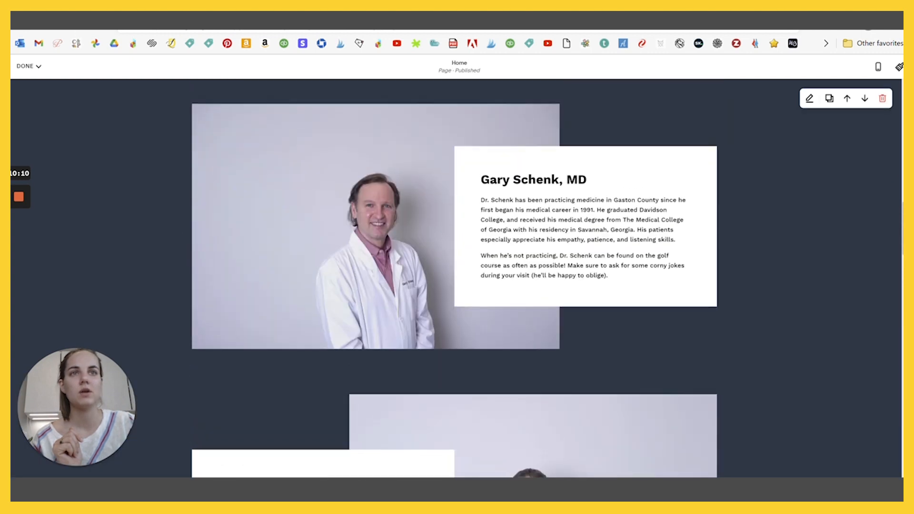
pyautogui.scroll(-10, 457, 337)
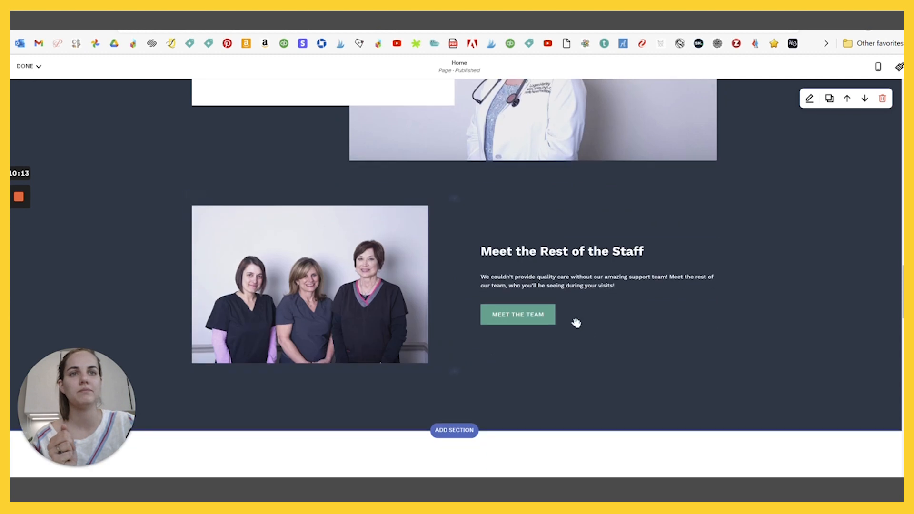
pyautogui.click(529, 315)
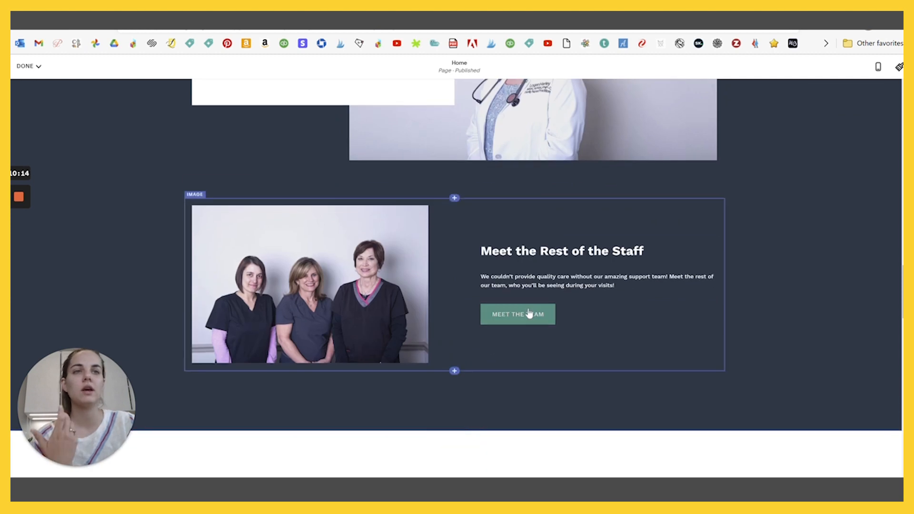
pyautogui.click(225, 186)
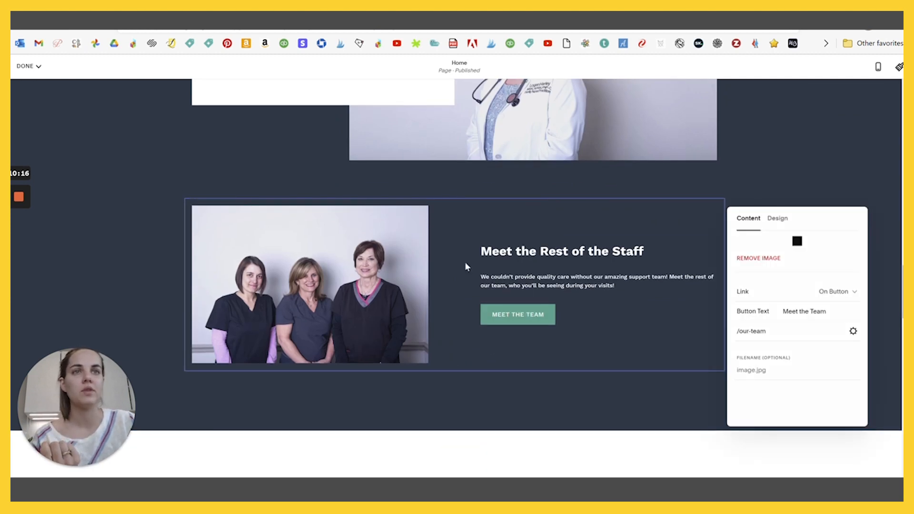
pyautogui.click(540, 315)
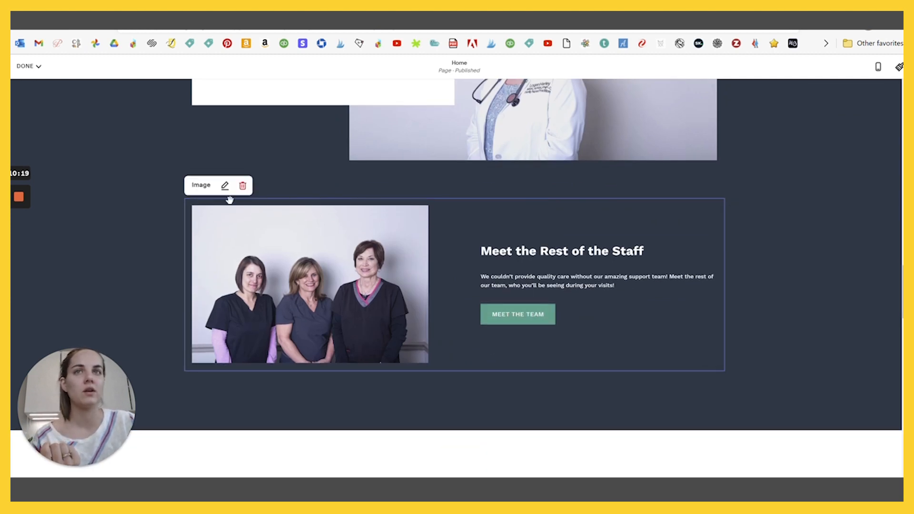
pyautogui.click(225, 185)
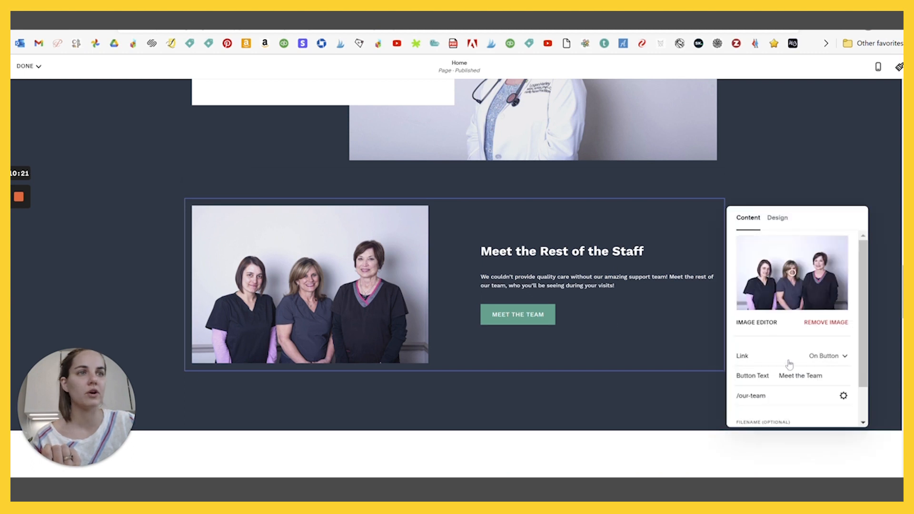
pyautogui.scroll(-1, 789, 365)
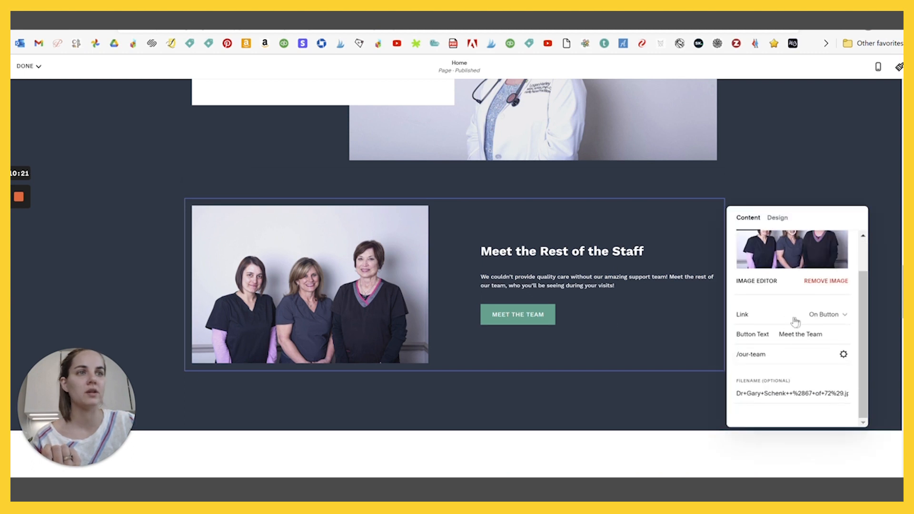
# - Link the Meet the Team button to the Our Team page (/our-team) and save
pyautogui.click(843, 354)
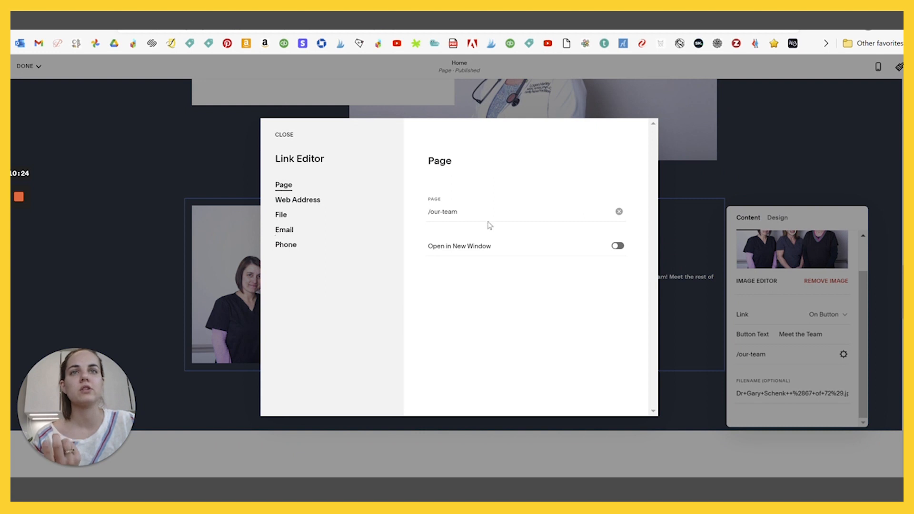
pyautogui.click(457, 211)
pyautogui.press('BackSpace')
pyautogui.press('BackSpace')
pyautogui.press('BackSpace')
pyautogui.press('BackSpace')
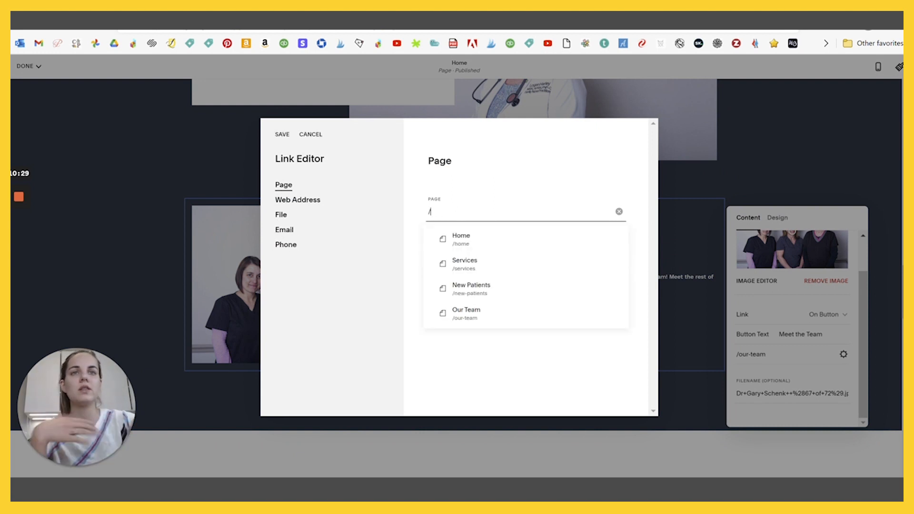
pyautogui.click(479, 315)
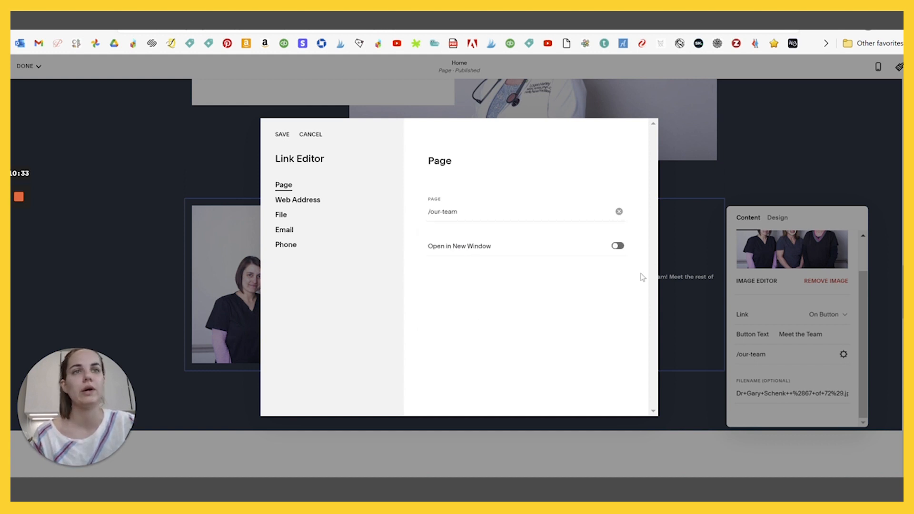
pyautogui.click(282, 135)
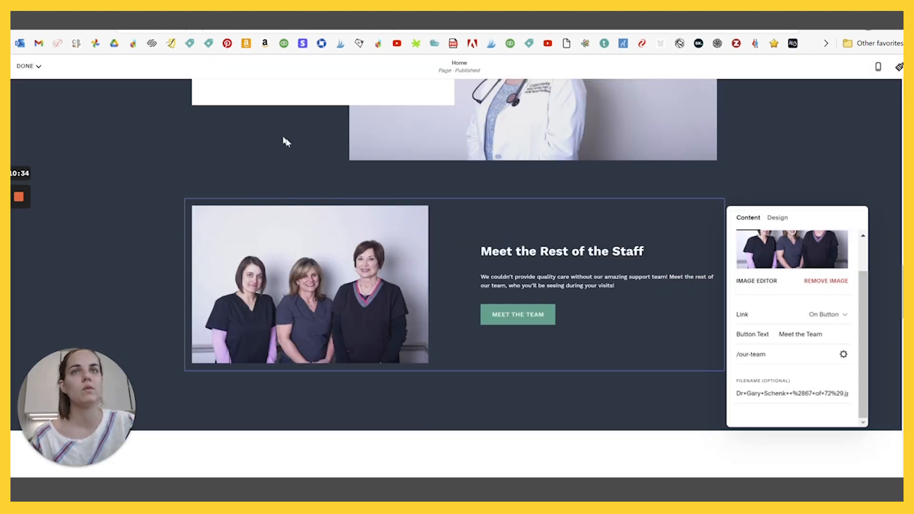
# - Close the staff image panel and scroll down to the Schedule an Appointment contact form
pyautogui.scroll(15, 710, 311)
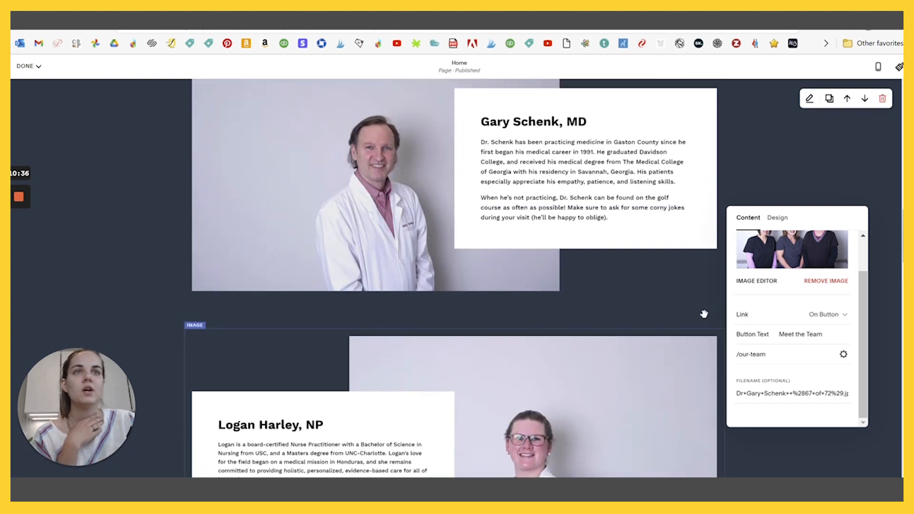
pyautogui.scroll(15, 662, 313)
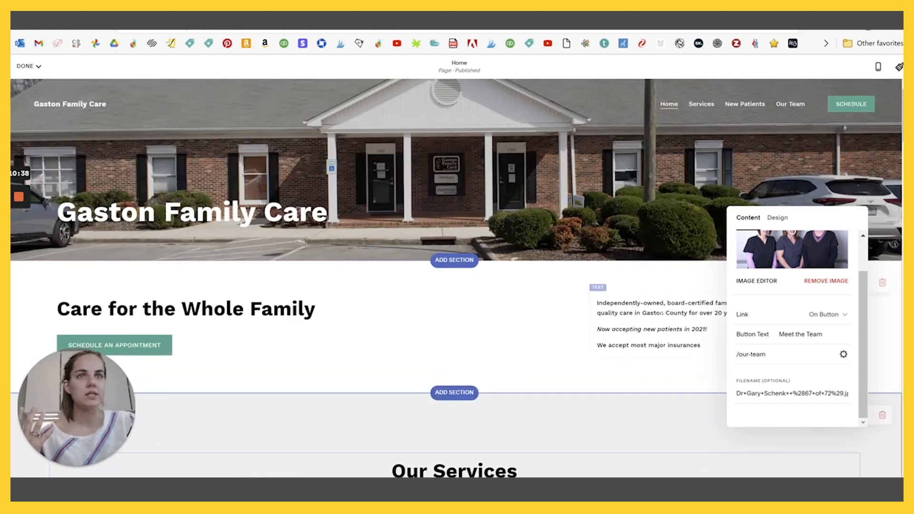
pyautogui.scroll(-7, 448, 178)
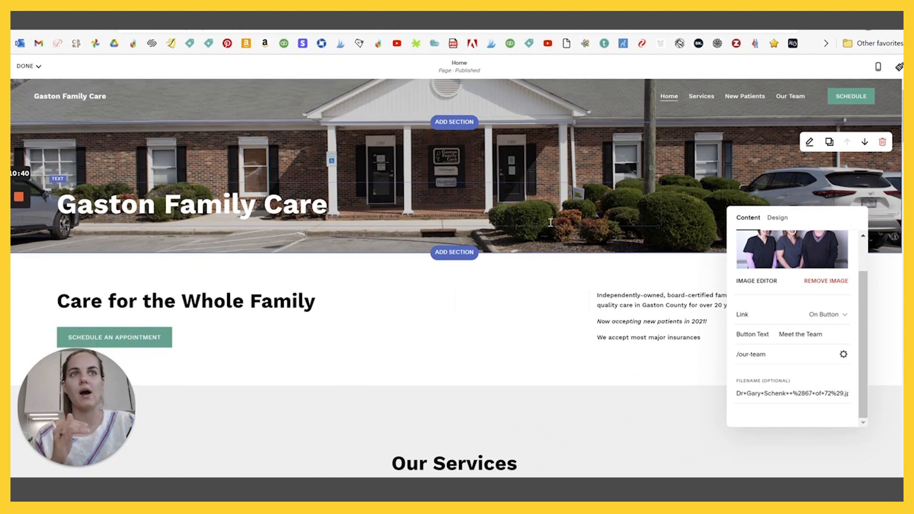
pyautogui.scroll(-10, 582, 236)
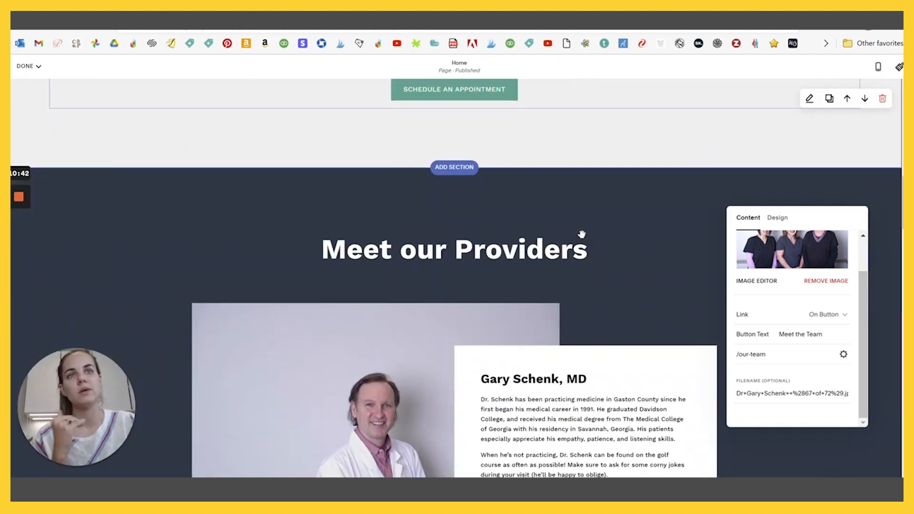
pyautogui.scroll(-5, 608, 281)
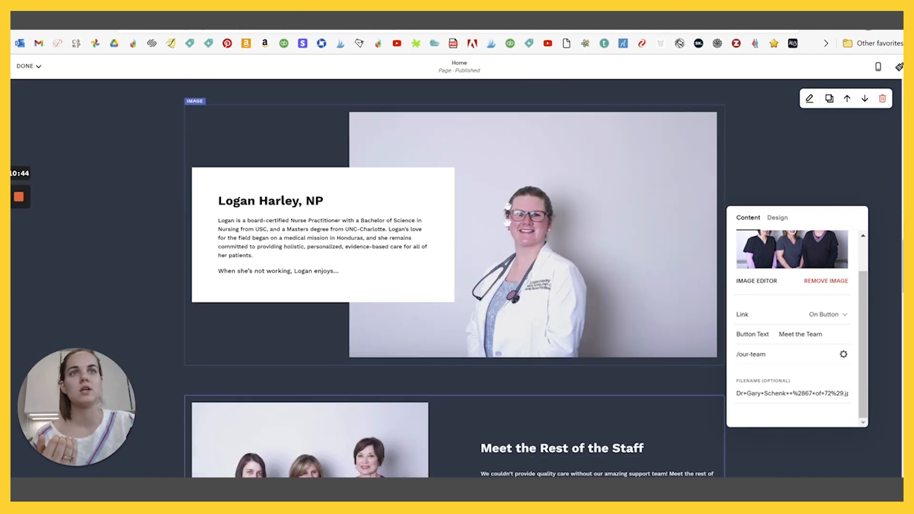
pyautogui.scroll(-12, 561, 247)
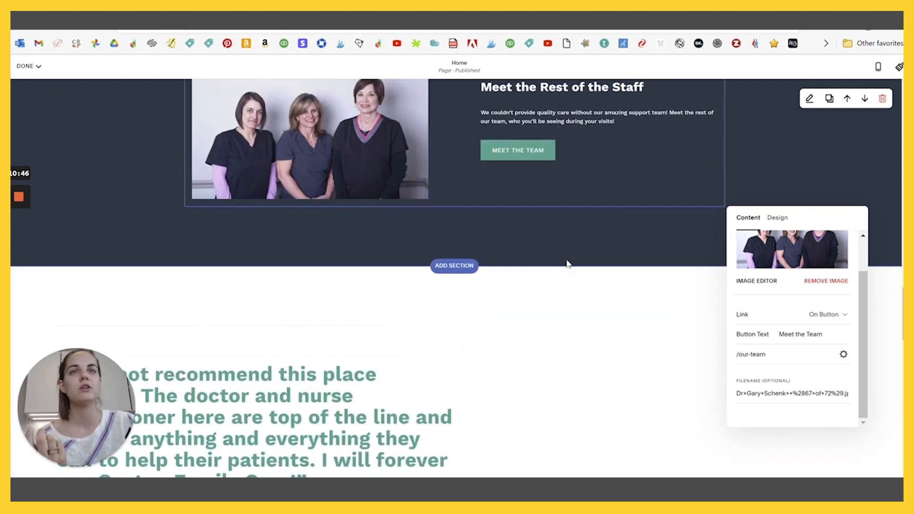
pyautogui.scroll(-1, 568, 264)
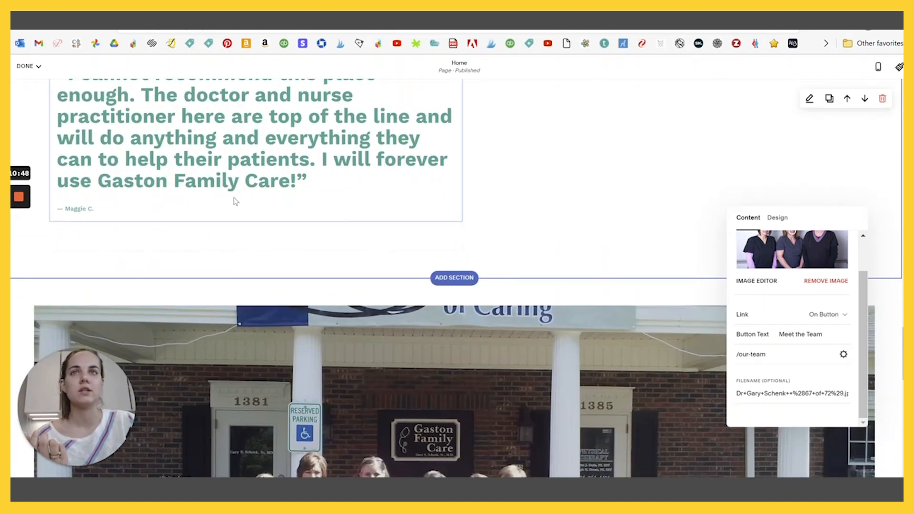
pyautogui.click(337, 238)
pyautogui.scroll(2, 341, 251)
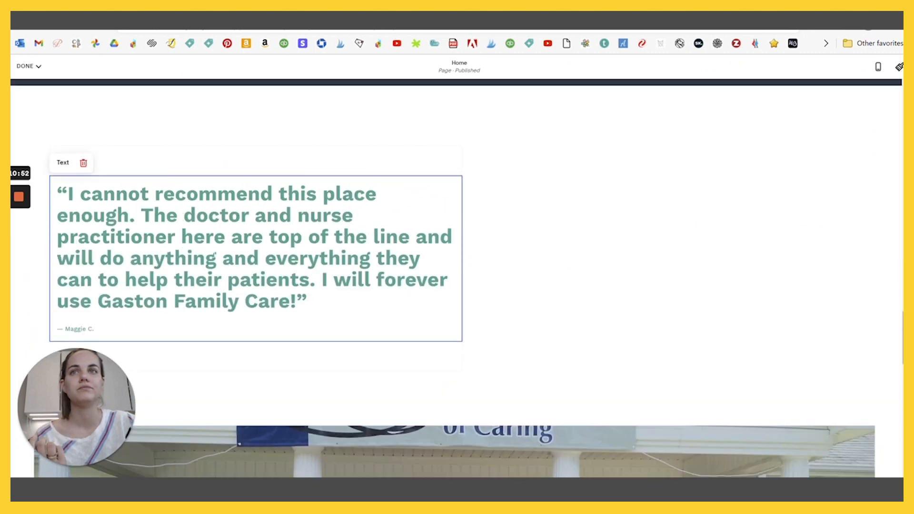
pyautogui.scroll(-7, 429, 224)
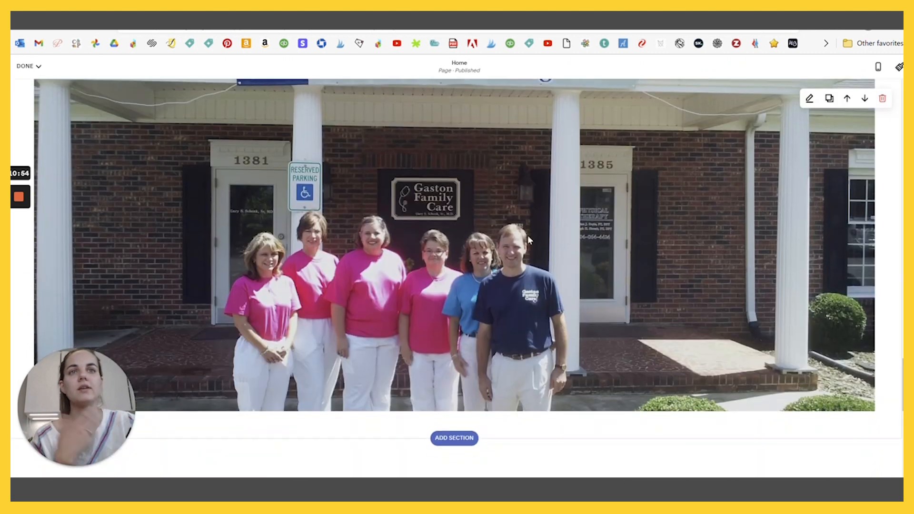
pyautogui.scroll(-5, 528, 238)
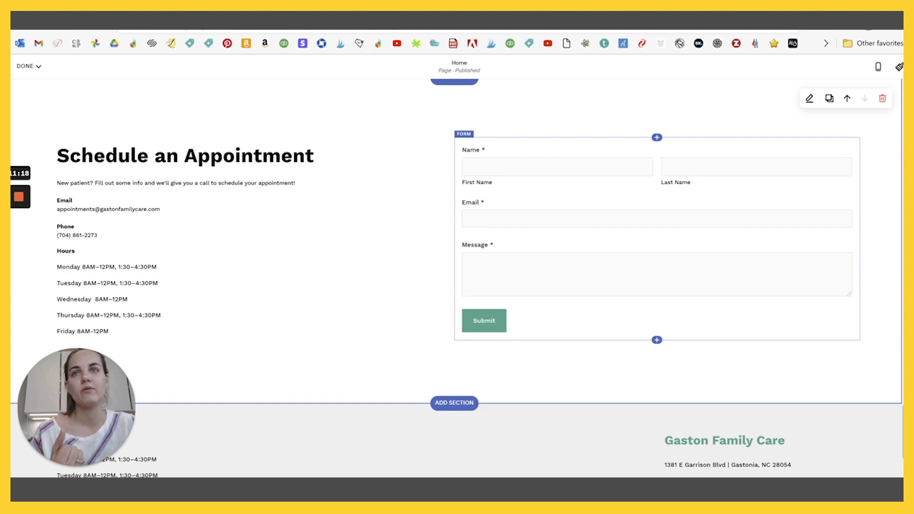
# - Edit the Schedule an Appointment text block and select the appointments email address
pyautogui.scroll(-1, 252, 215)
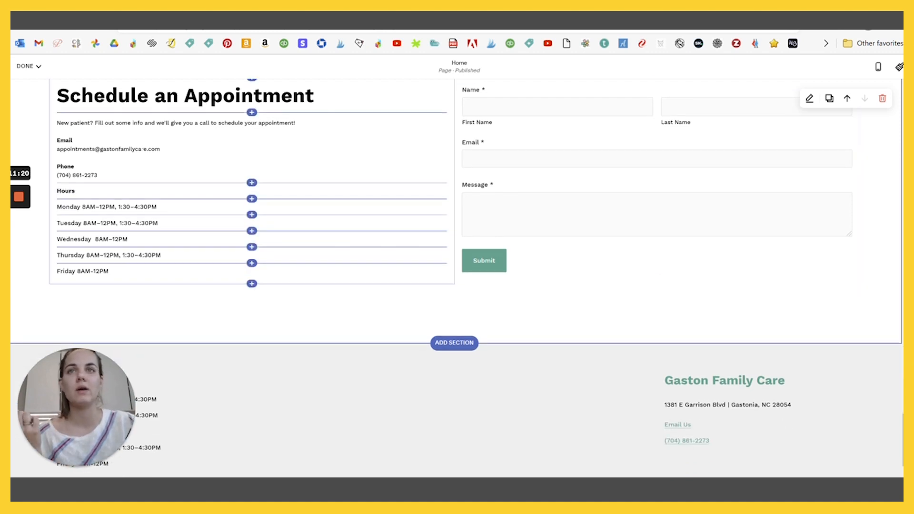
pyautogui.click(142, 149)
pyautogui.click(154, 149)
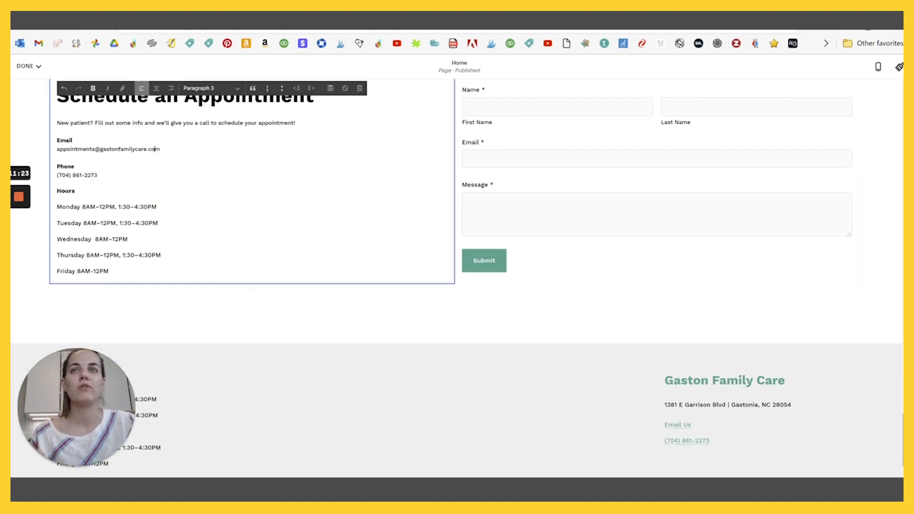
pyautogui.scroll(1, 495, 210)
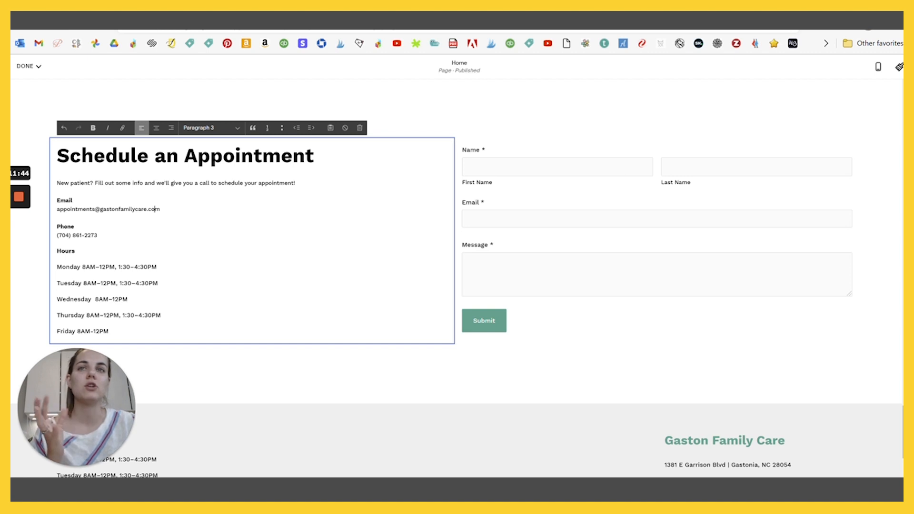
pyautogui.moveTo(161, 209); pyautogui.dragTo(58, 217)
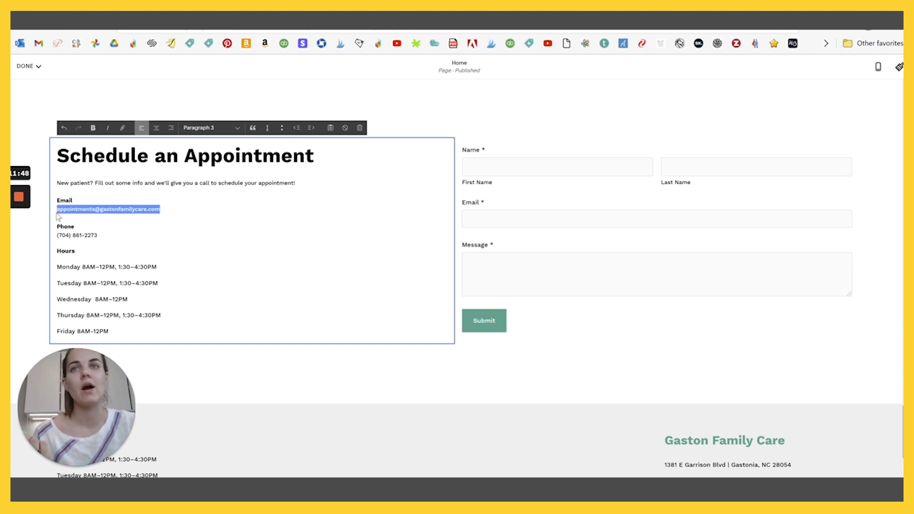